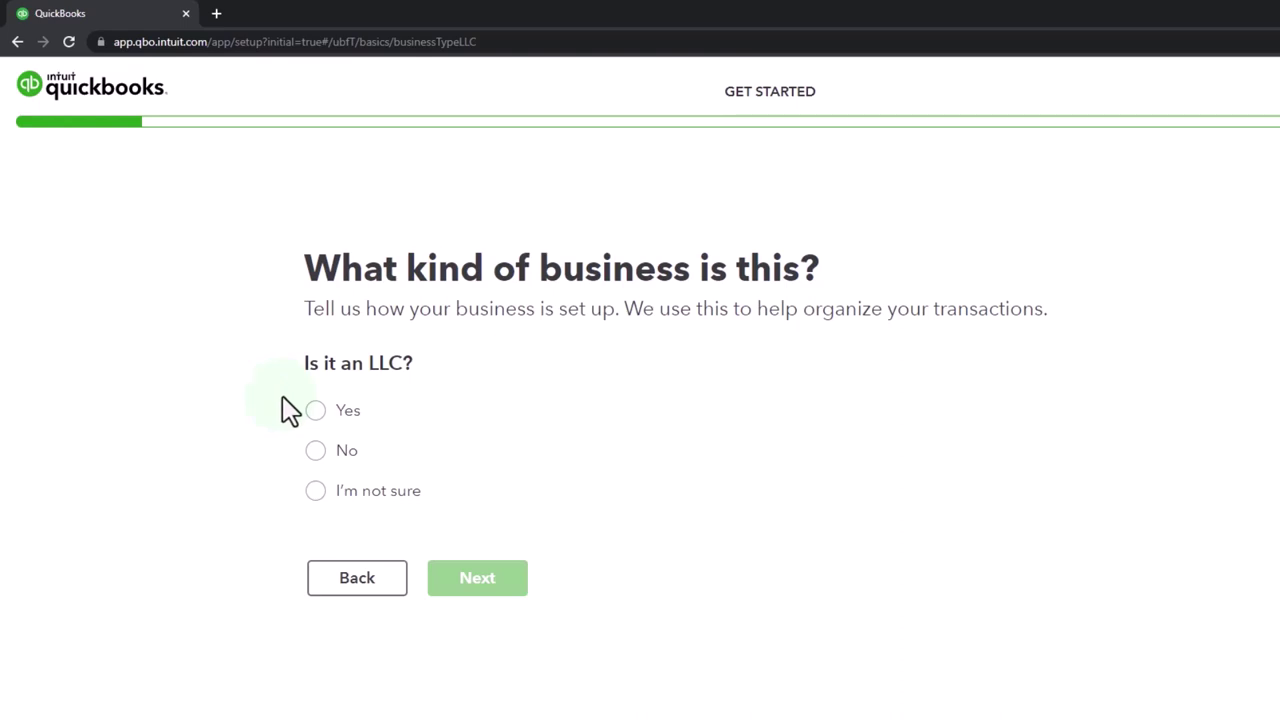
Step: Answer No to the LLC question and choose Sole proprietor as the tax setup
{"action": "left_click", "coordinate": [315, 451]}
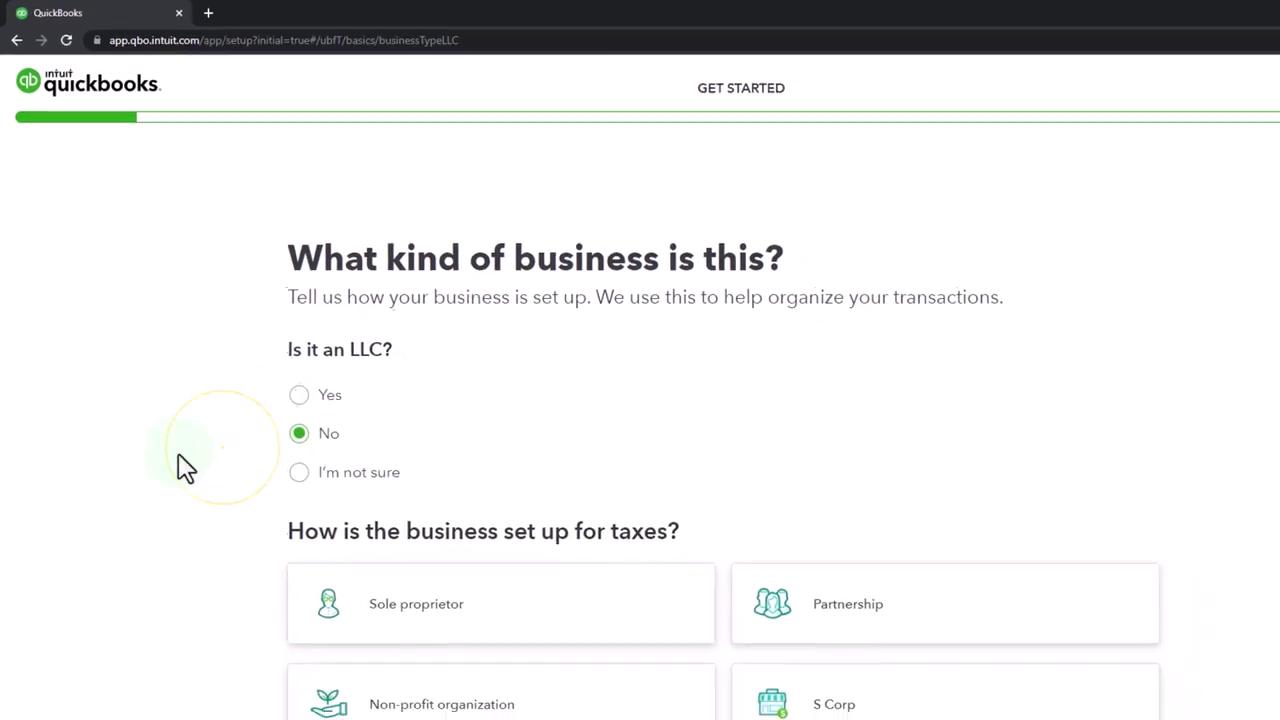
{"action": "scroll", "coordinate": [194, 462], "scroll_direction": "down", "scroll_amount": 2}
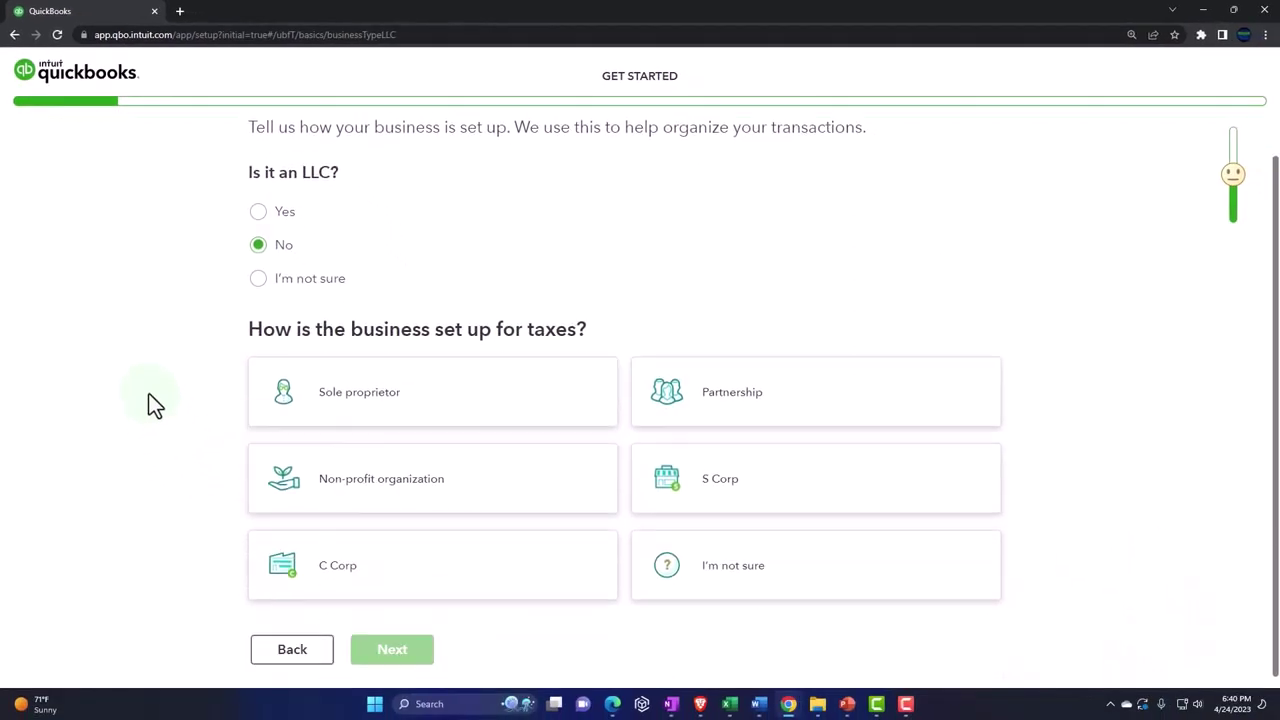
{"action": "left_click", "coordinate": [319, 411]}
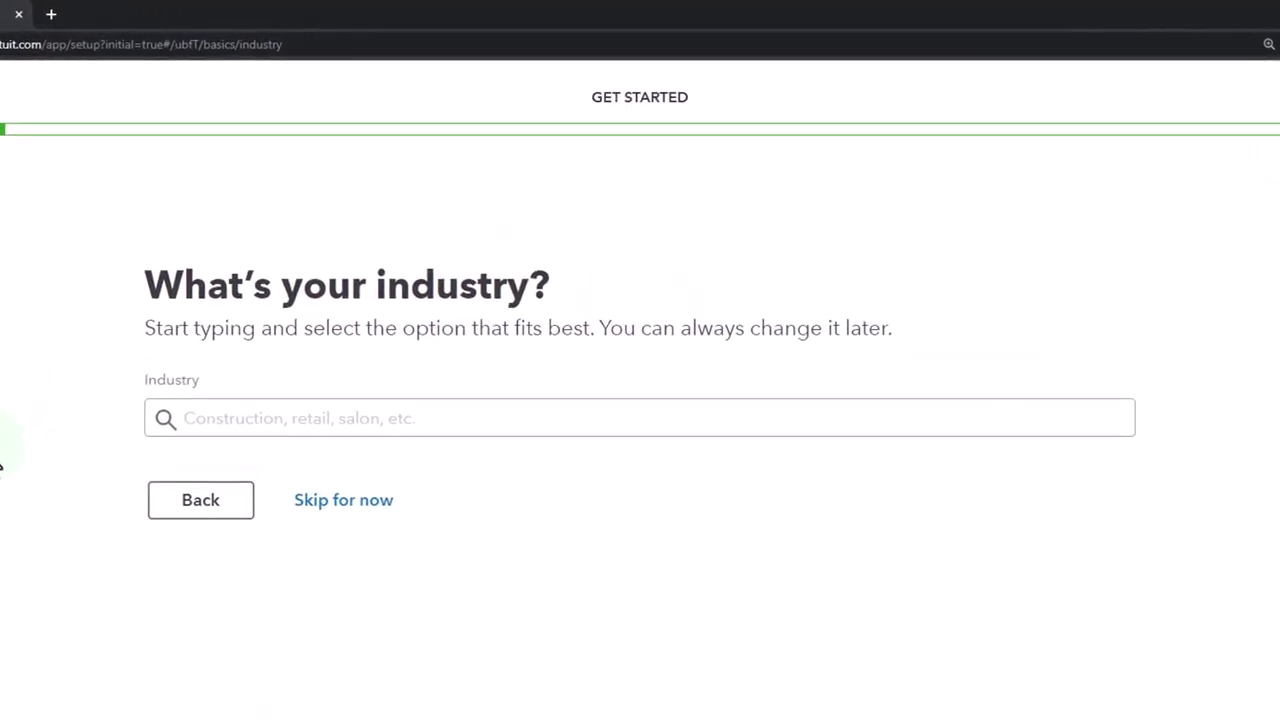
Step: Search 'constru' and set the industry to 'Other construction material merchant wholesalers', then continue
{"action": "left_click", "coordinate": [163, 423]}
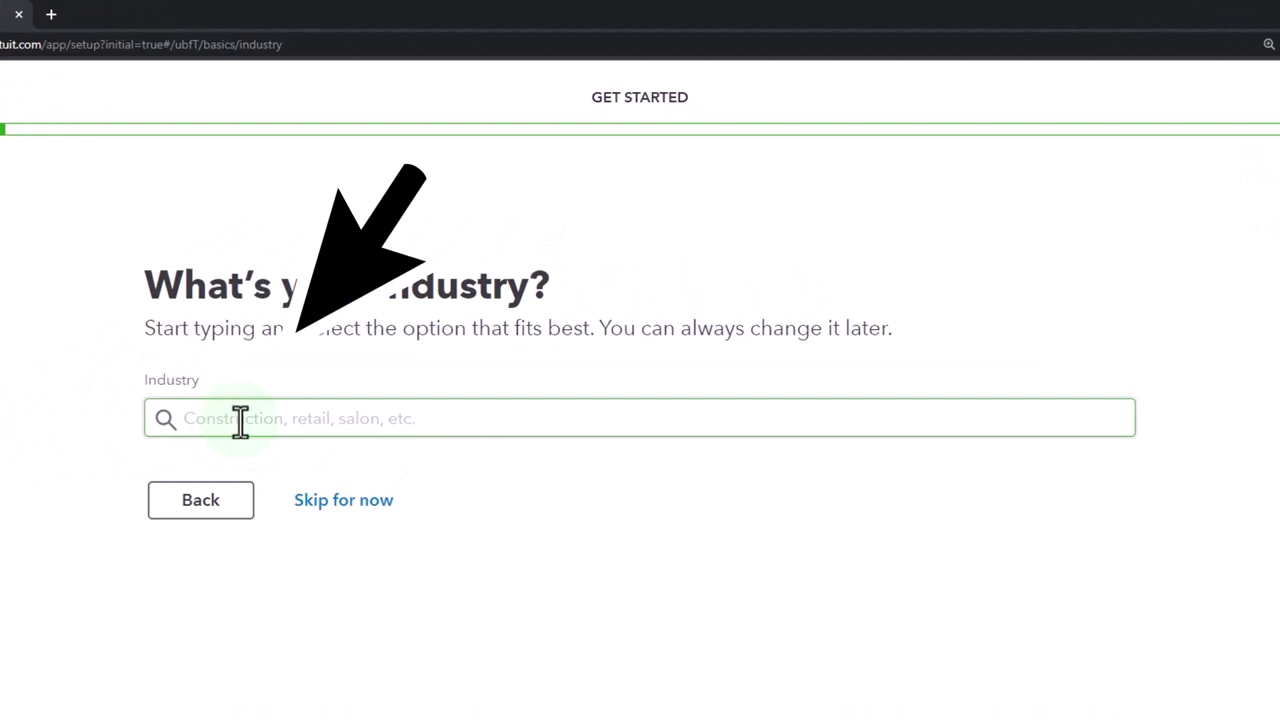
{"action": "type", "text": "construction"}
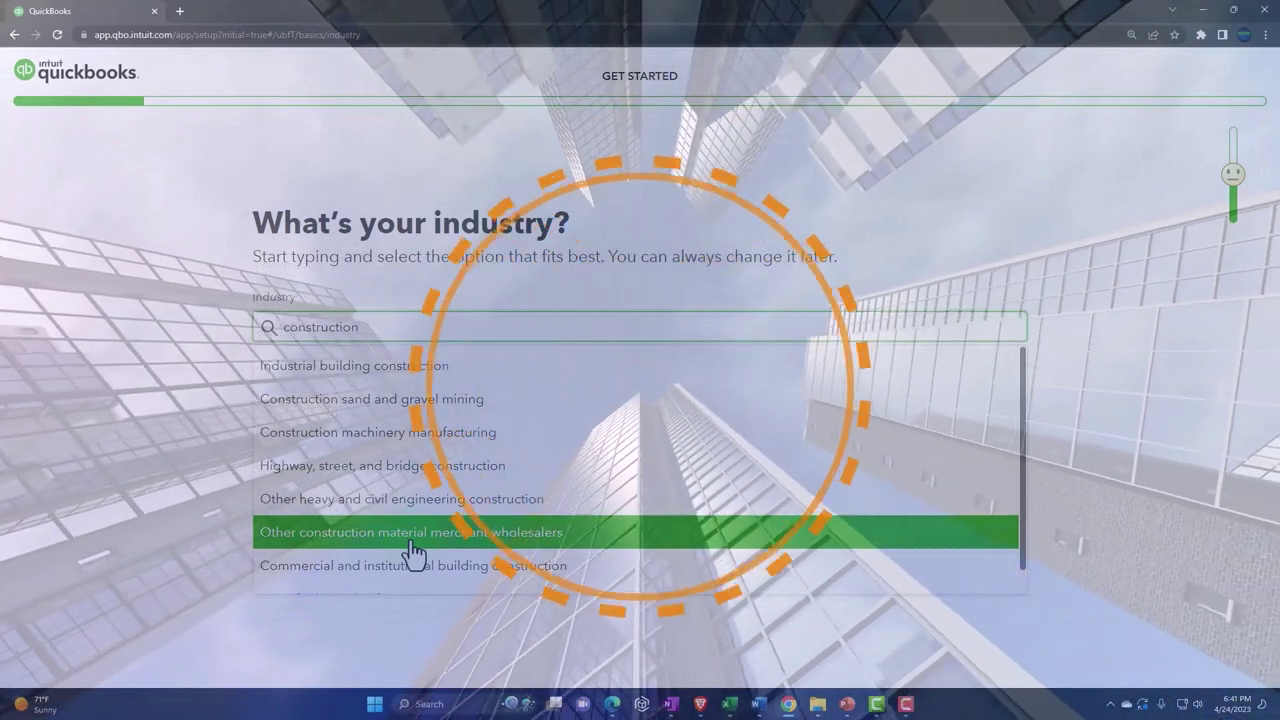
{"action": "left_click", "coordinate": [414, 548]}
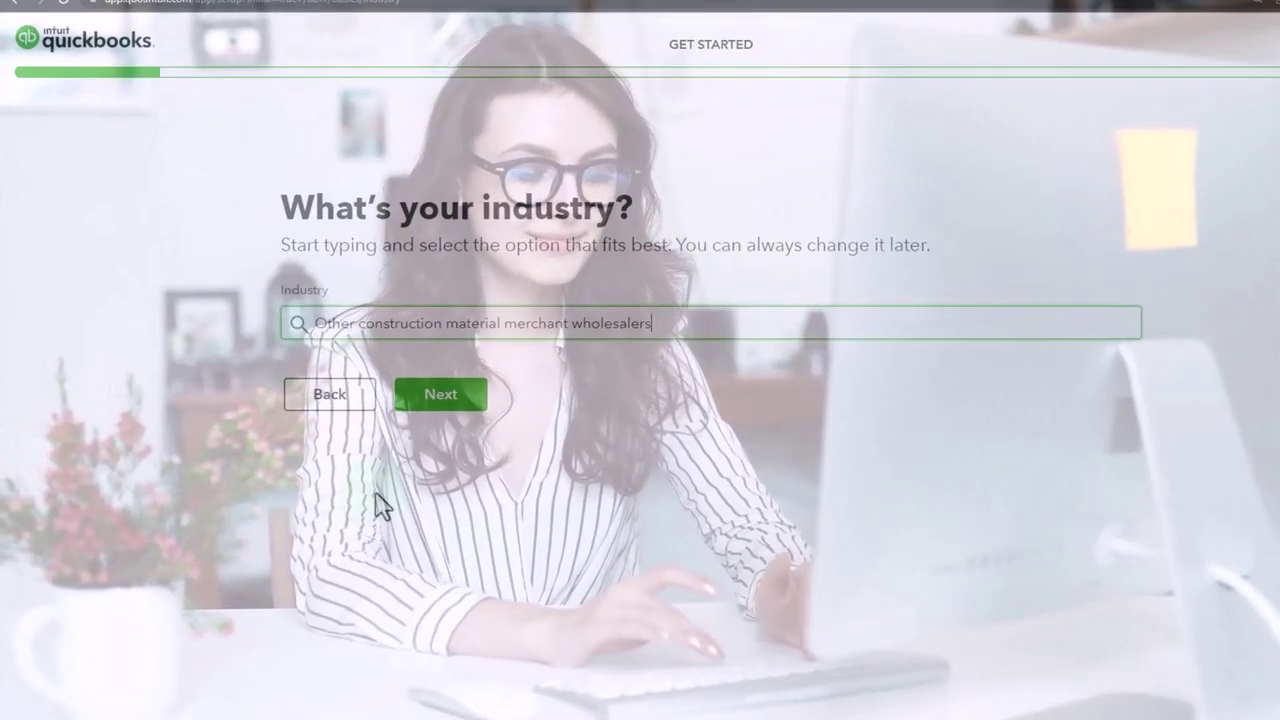
{"action": "left_click", "coordinate": [428, 396]}
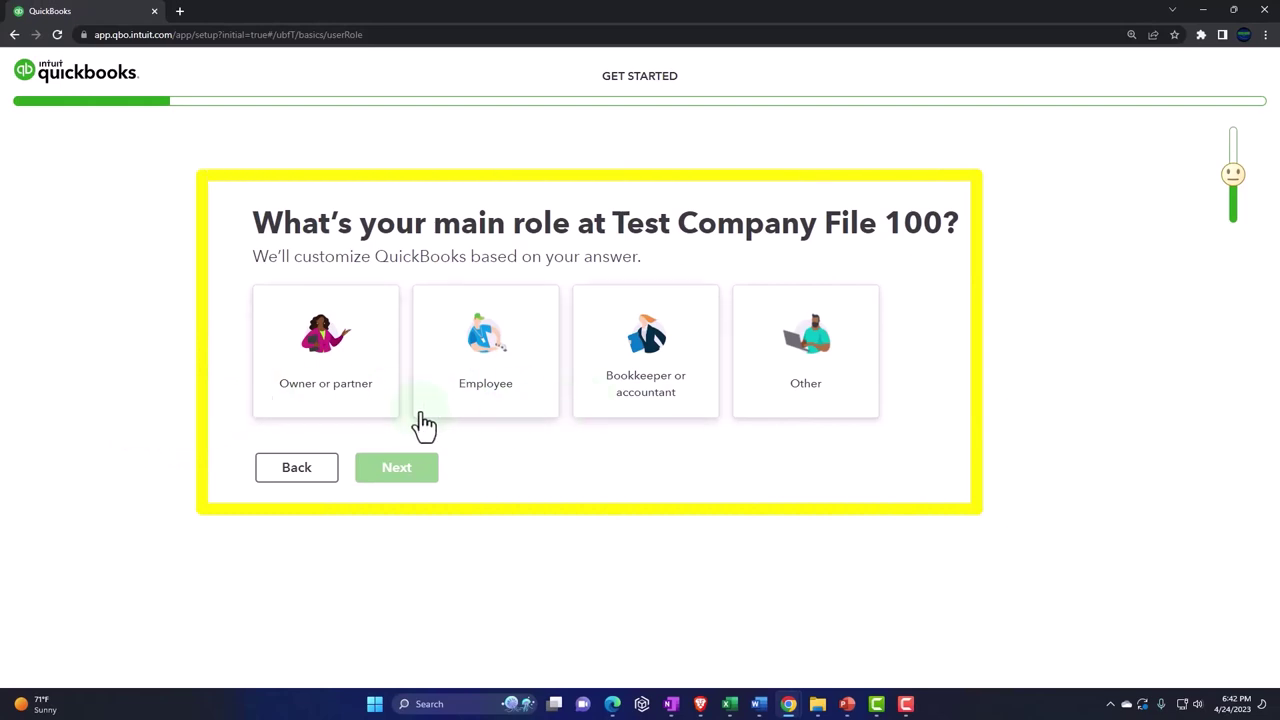
Step: Choose 'Owner or partner' as your role and continue
{"action": "left_click", "coordinate": [349, 410]}
{"action": "left_click", "coordinate": [398, 472]}
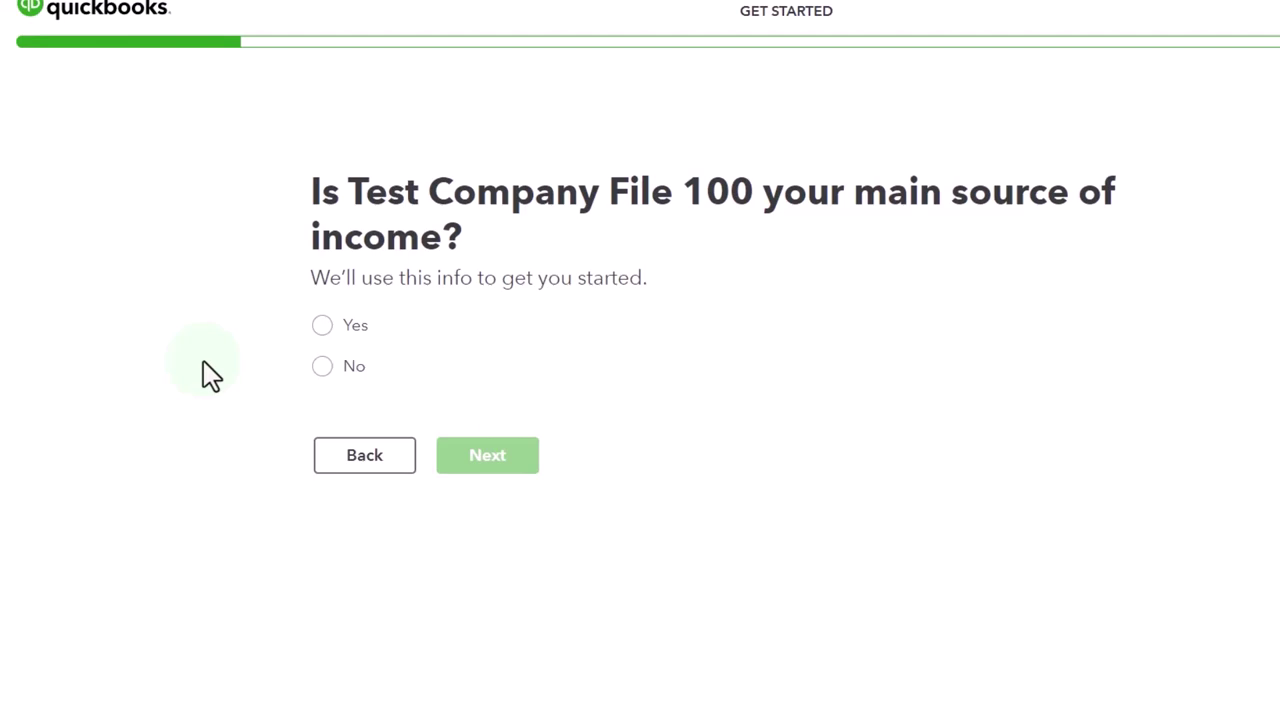
Step: Answer No for main income source, keeping 'I own and run this business', and continue
{"action": "left_click", "coordinate": [321, 368]}
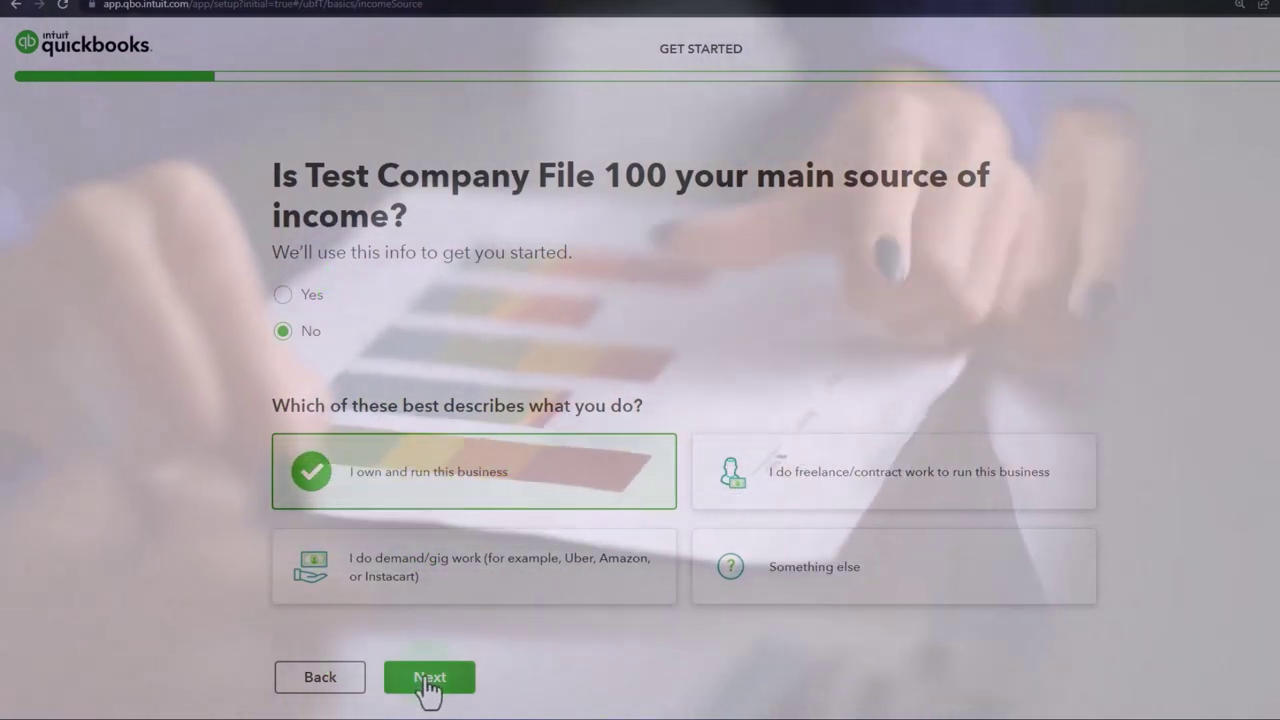
{"action": "left_click", "coordinate": [430, 687]}
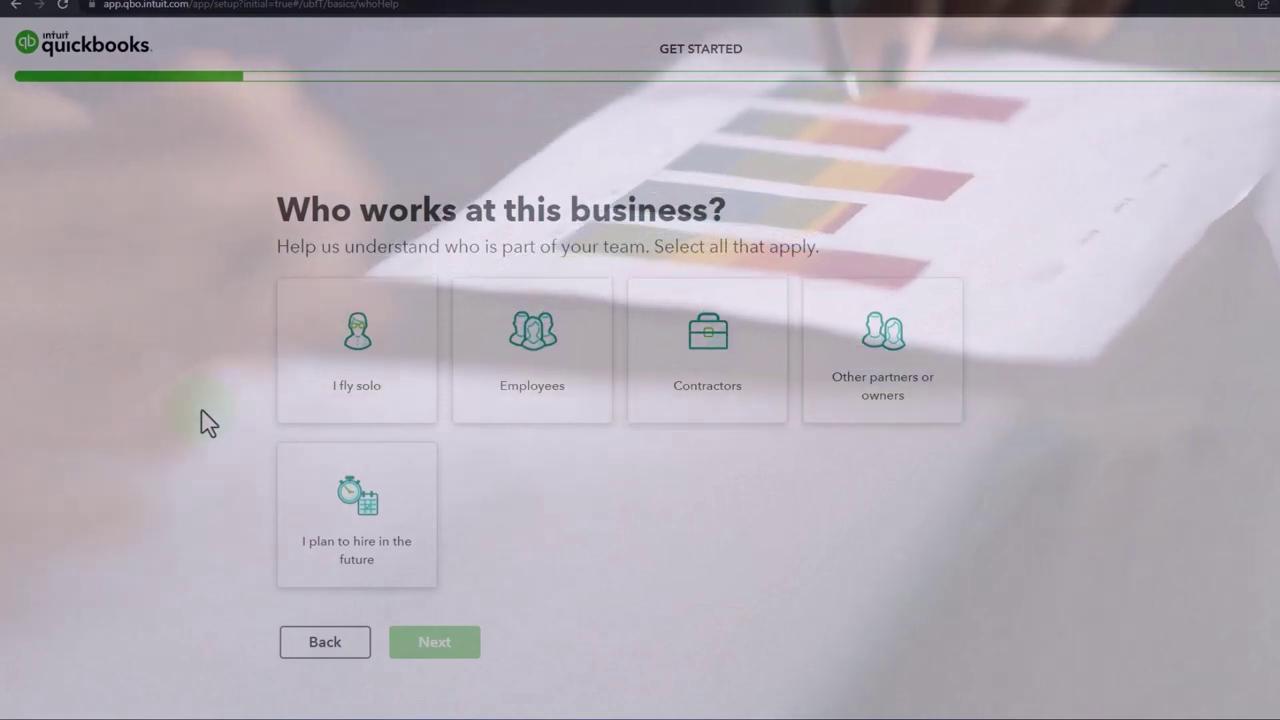
Step: Choose 'I fly solo' as who works at the business
{"action": "left_click", "coordinate": [334, 374]}
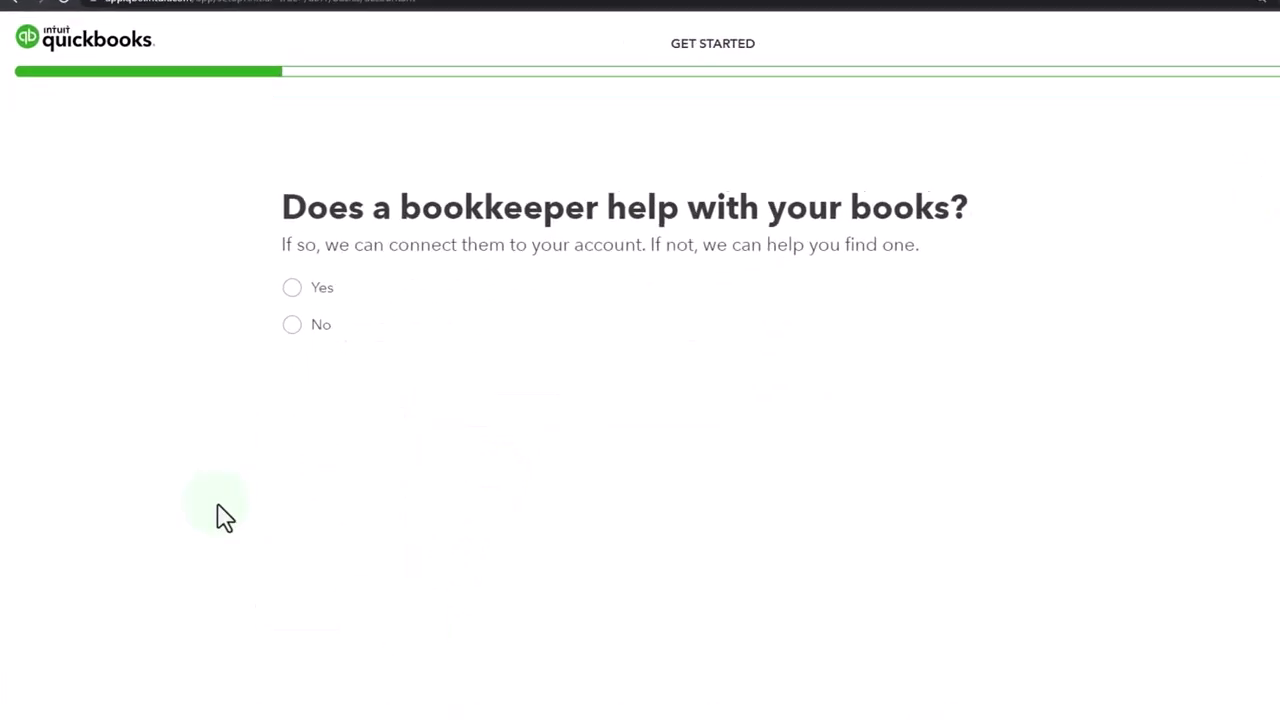
Step: Answer the bookkeeper question and continue
{"action": "left_click", "coordinate": [170, 455]}
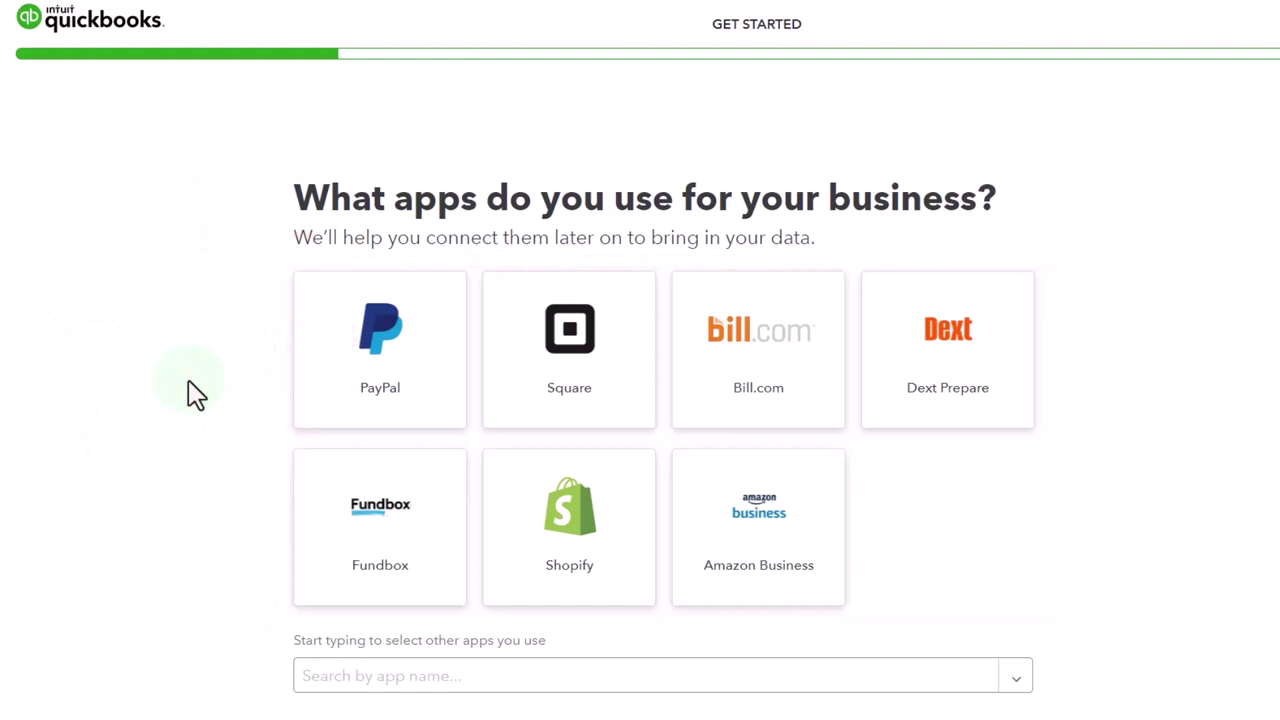
Step: Skip choosing business apps like PayPal, Square and Shopify
{"action": "scroll", "coordinate": [195, 393], "scroll_direction": "down", "scroll_amount": 1}
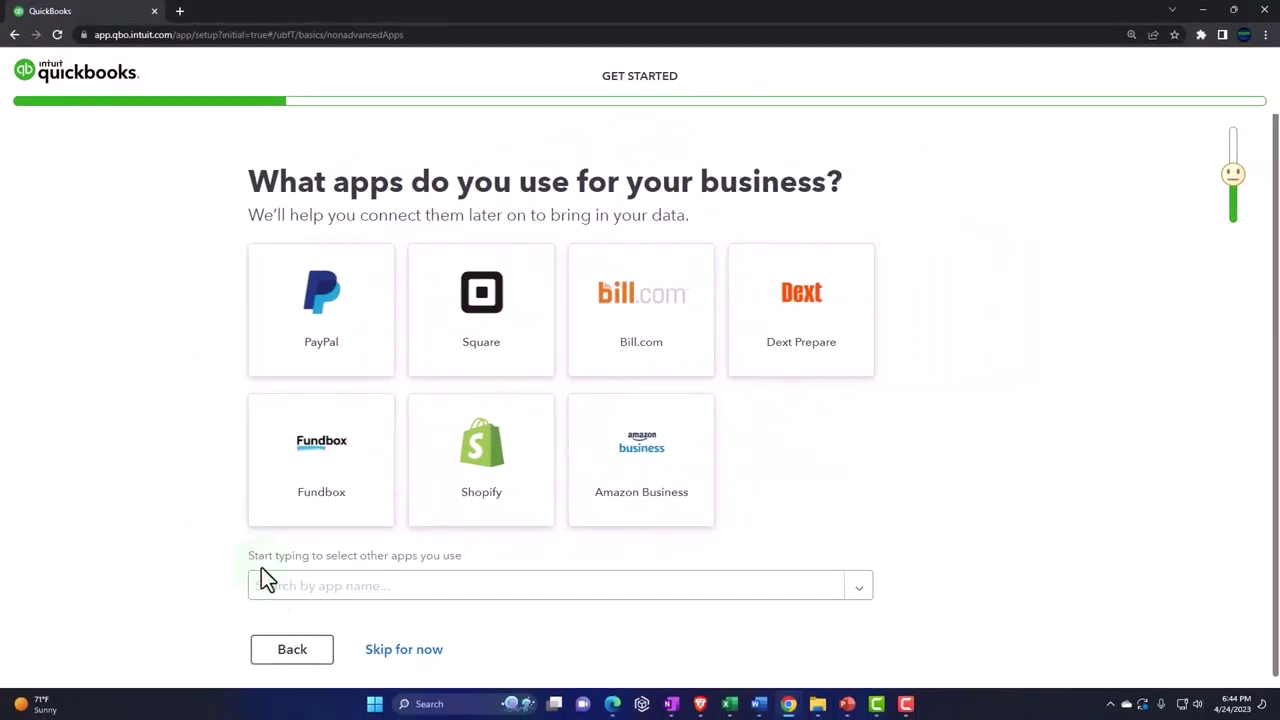
{"action": "left_click", "coordinate": [408, 652]}
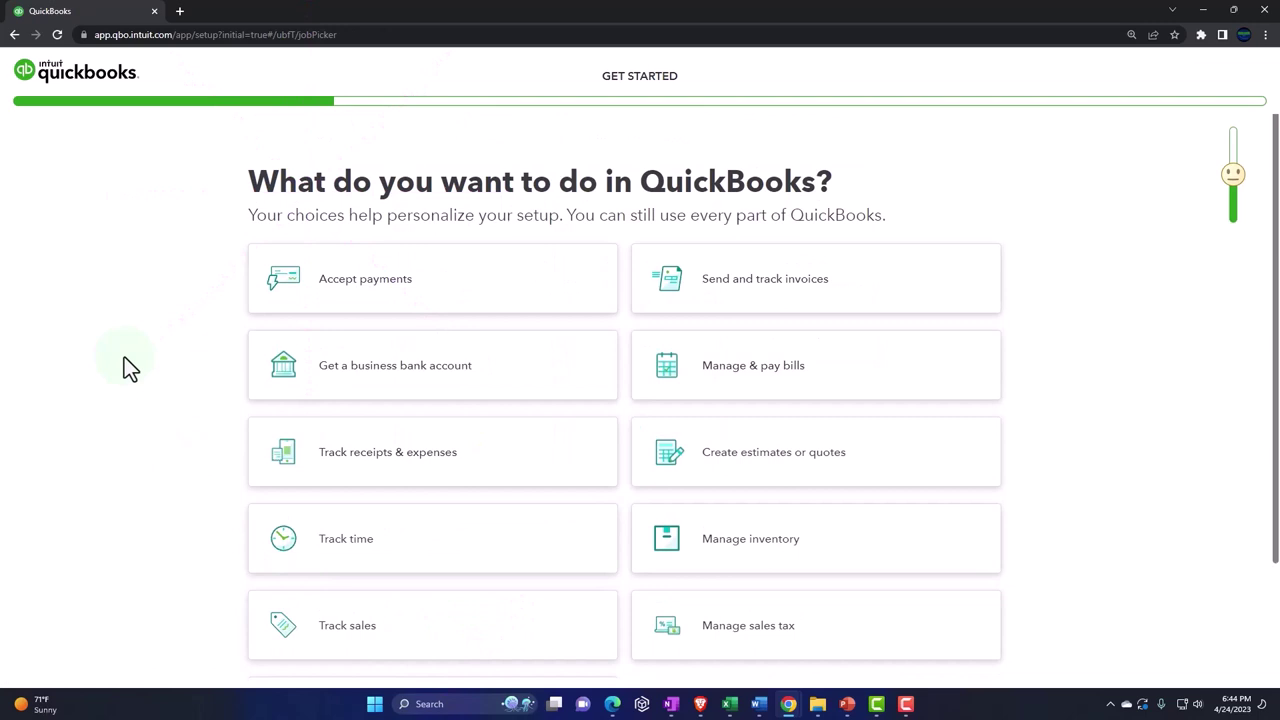
Step: Select accepting payments, business bank account, receipts and expenses, time and sales tracking as goals
{"action": "left_click", "coordinate": [370, 297]}
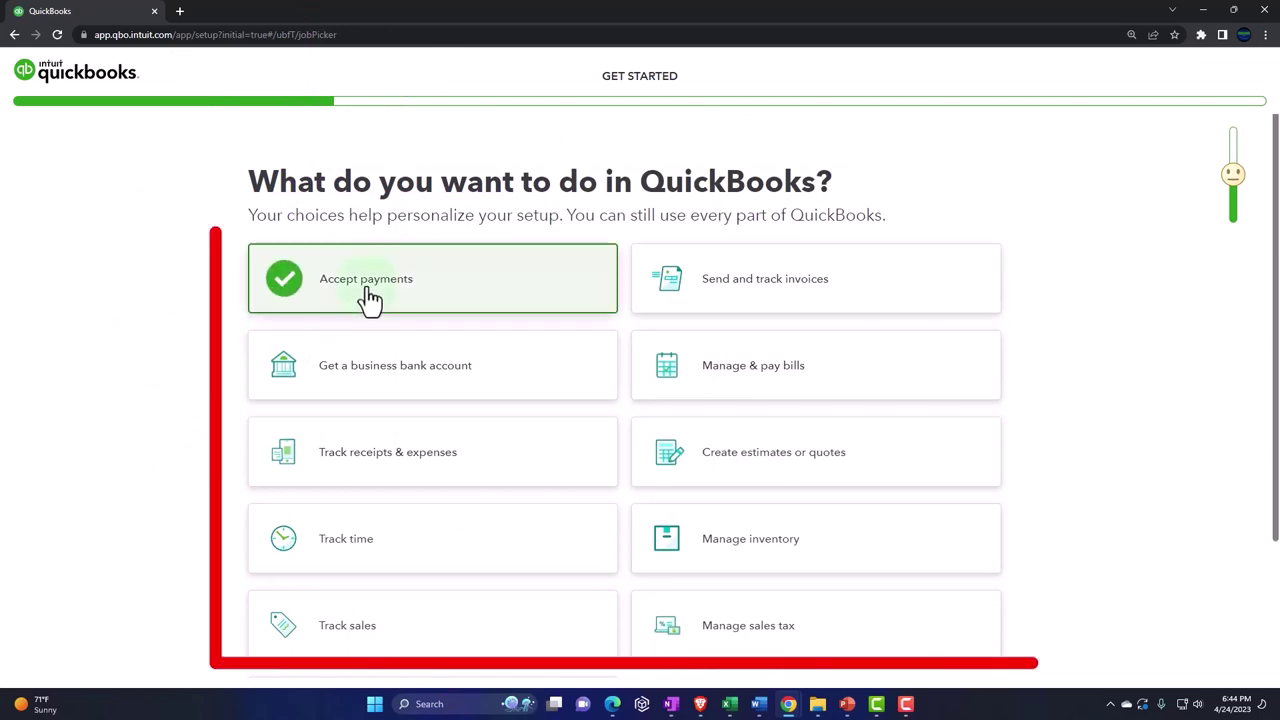
{"action": "left_click", "coordinate": [362, 385]}
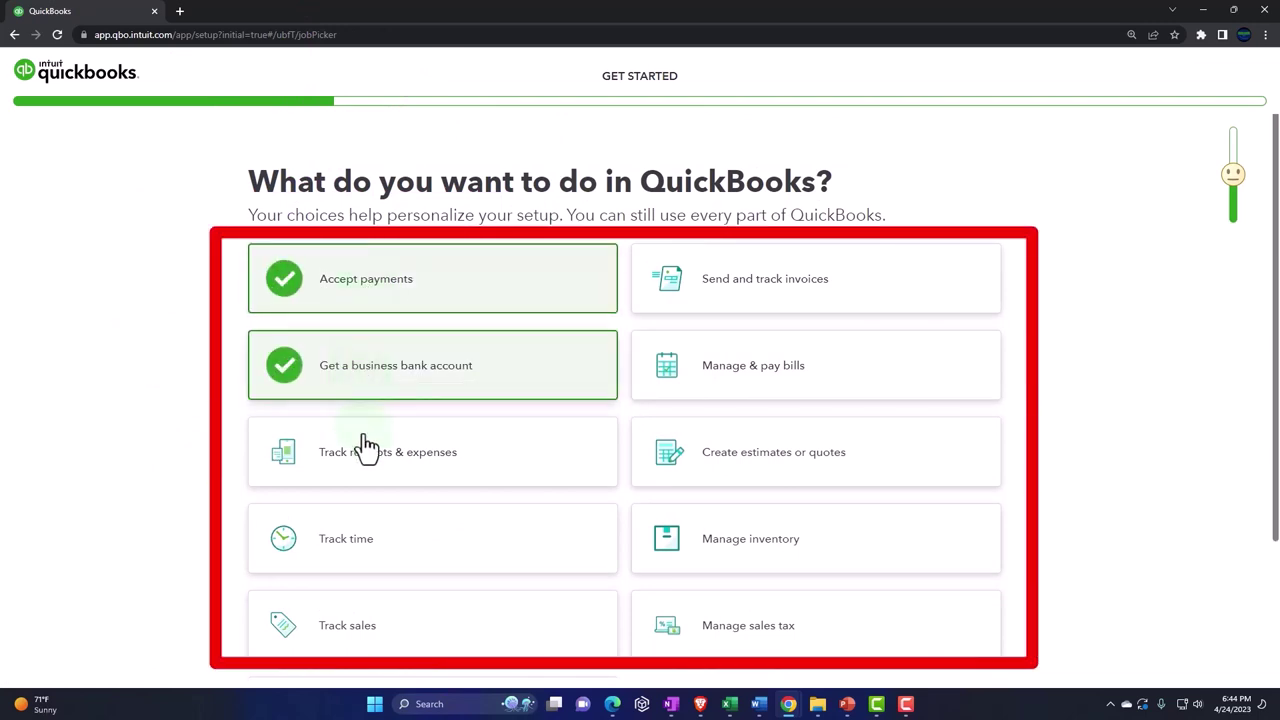
{"action": "left_click", "coordinate": [369, 482]}
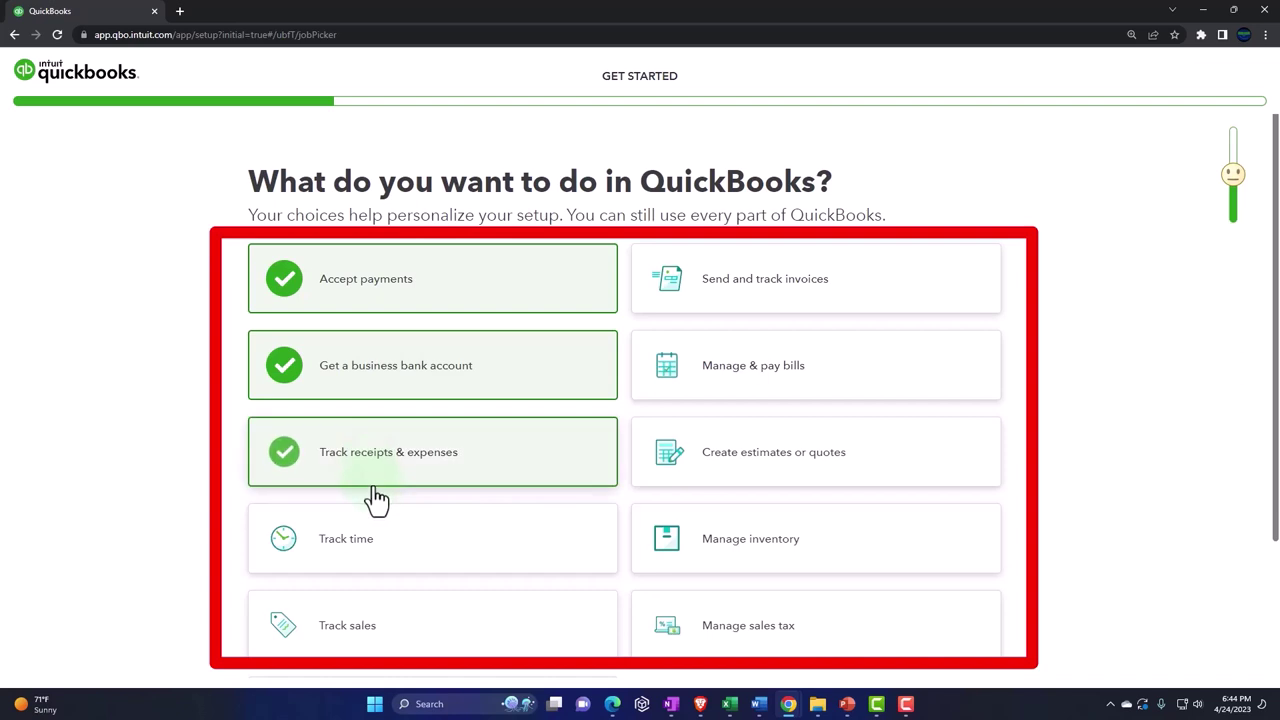
{"action": "left_click", "coordinate": [409, 561]}
{"action": "left_click", "coordinate": [400, 625]}
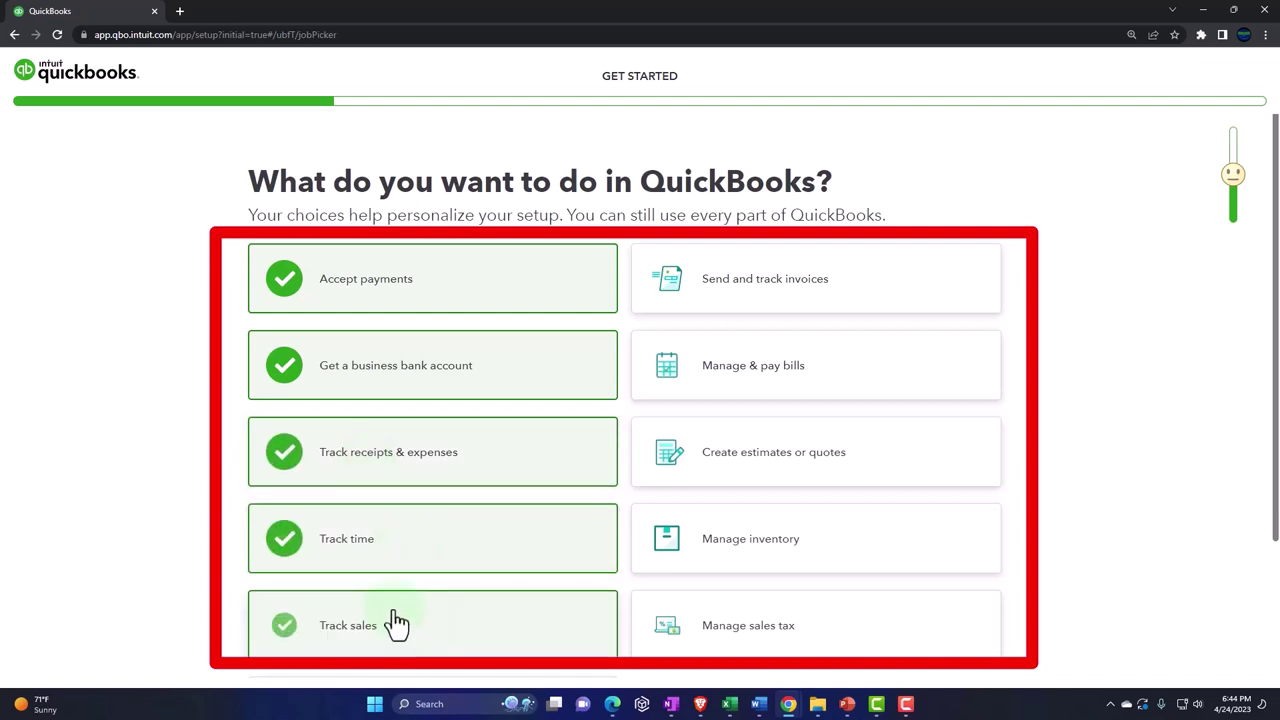
Step: Add invoices, bills, estimates or quotes, inventory and sales tax to the goals
{"action": "left_click", "coordinate": [863, 296]}
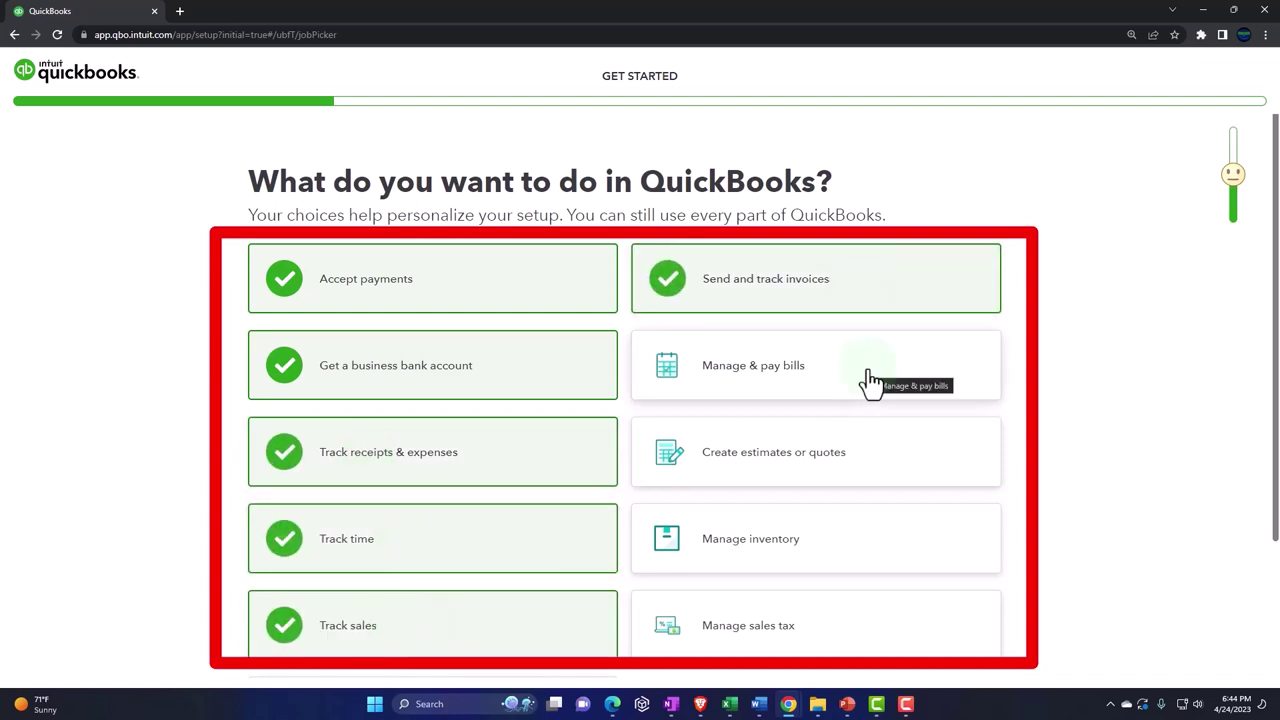
{"action": "left_click", "coordinate": [870, 378]}
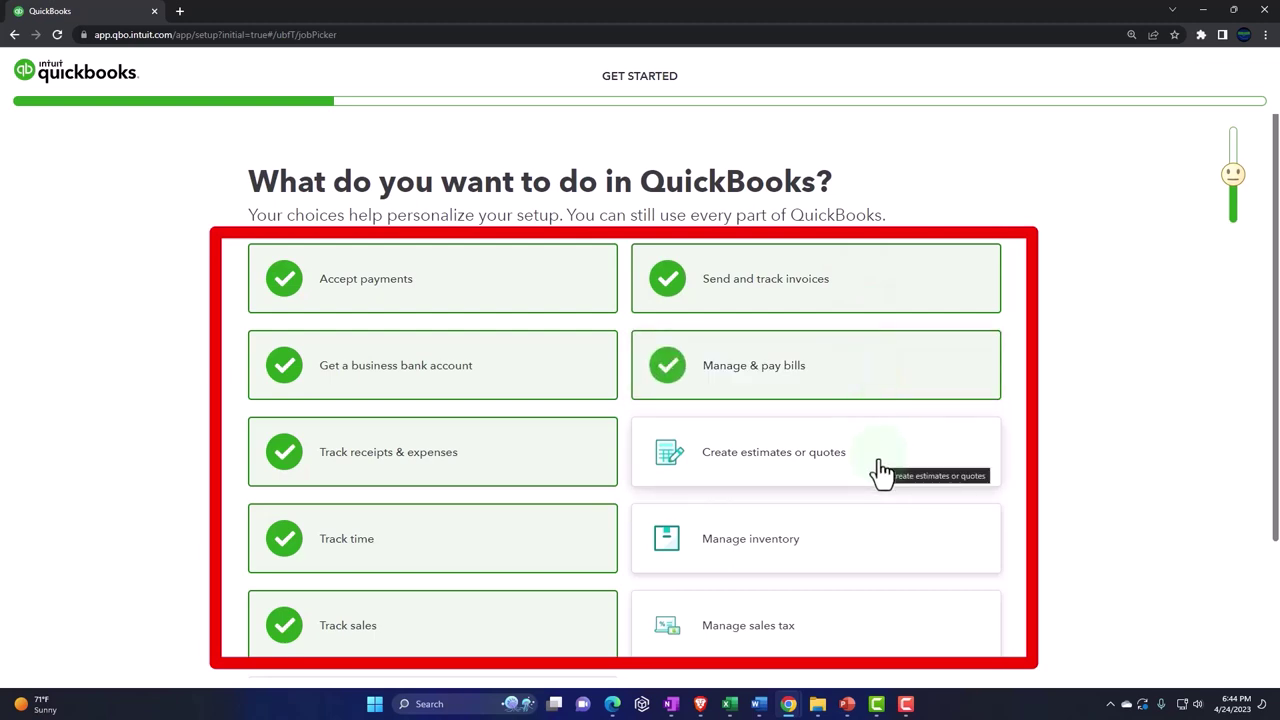
{"action": "left_click", "coordinate": [882, 473]}
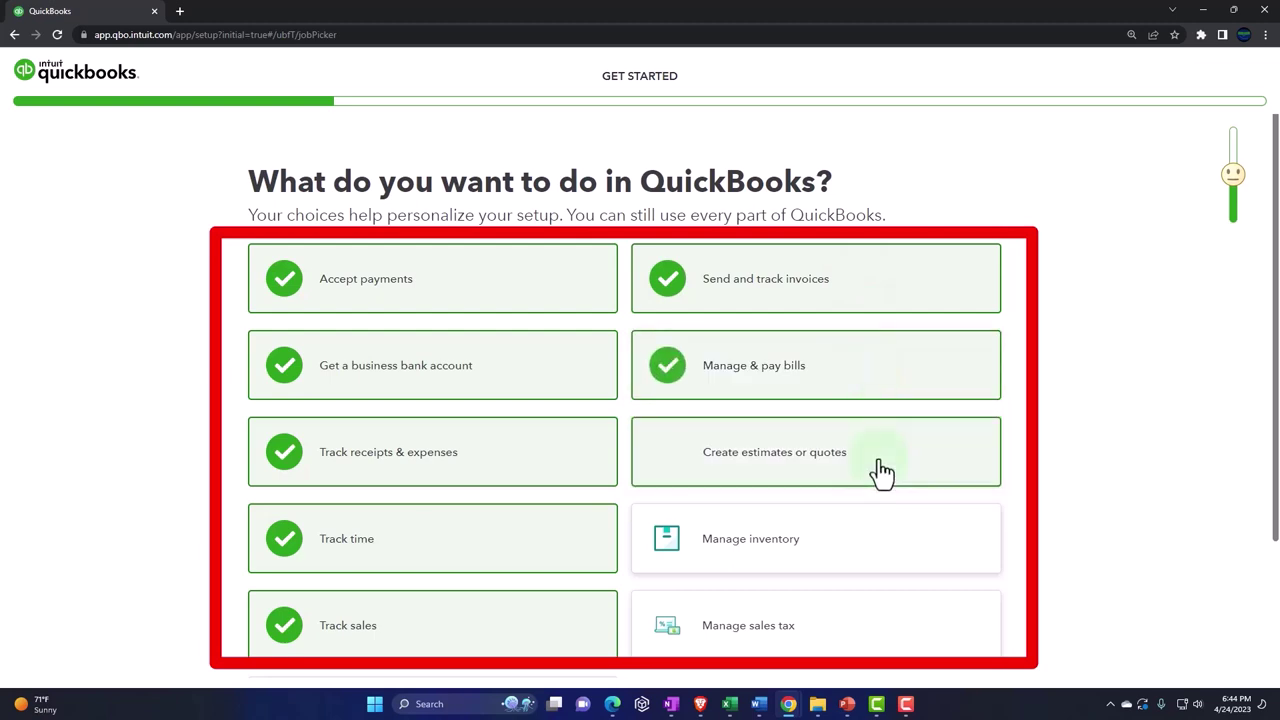
{"action": "left_click", "coordinate": [900, 549]}
{"action": "scroll", "coordinate": [903, 574], "scroll_direction": "down", "scroll_amount": 1}
{"action": "left_click", "coordinate": [906, 582]}
{"action": "scroll", "coordinate": [903, 585], "scroll_direction": "down", "scroll_amount": 1}
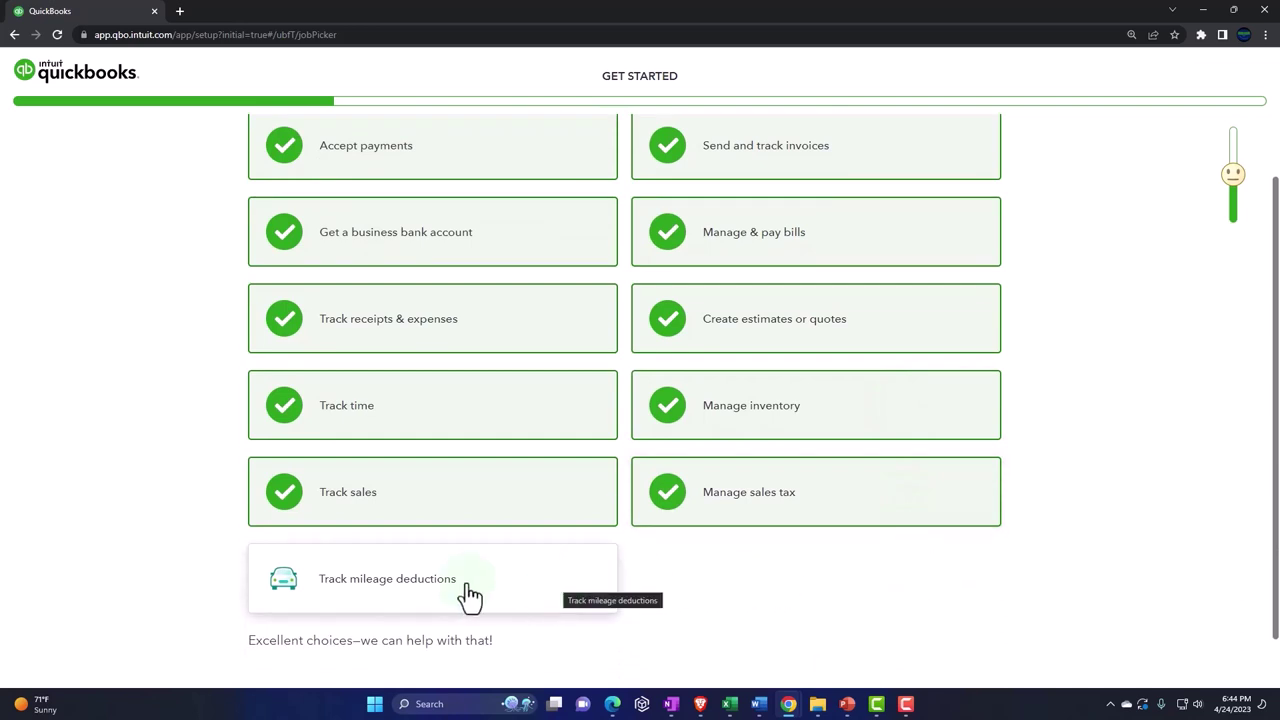
{"action": "scroll", "coordinate": [132, 576], "scroll_direction": "down", "scroll_amount": 1}
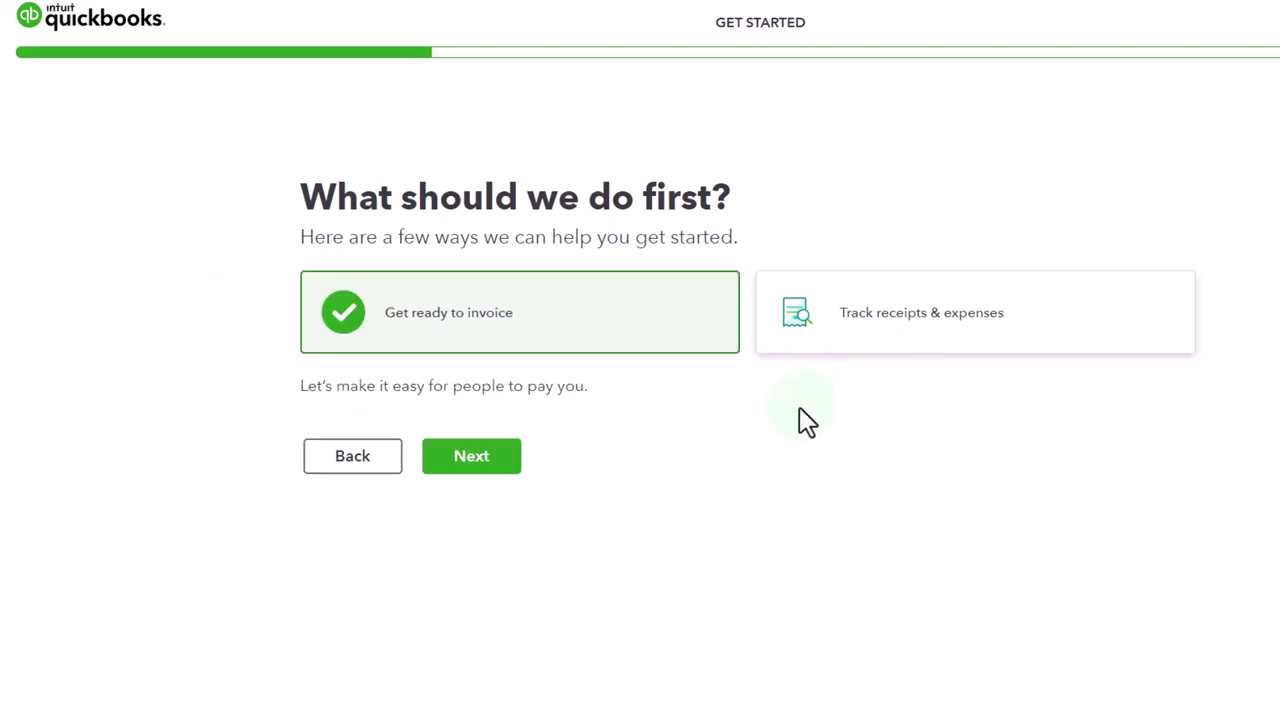
Step: Keep 'Get ready to invoice' as the first task and continue
{"action": "left_click", "coordinate": [499, 458]}
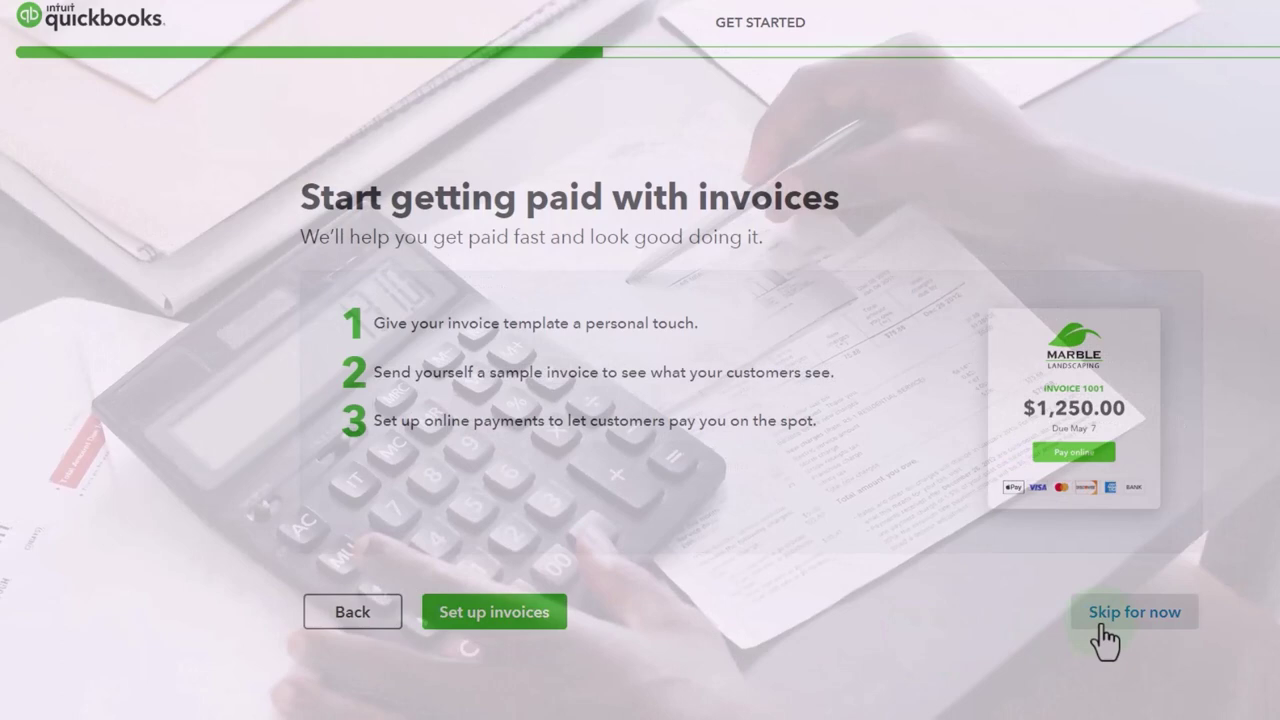
Step: Skip the three invoicing setup steps for now
{"action": "left_click", "coordinate": [1103, 630]}
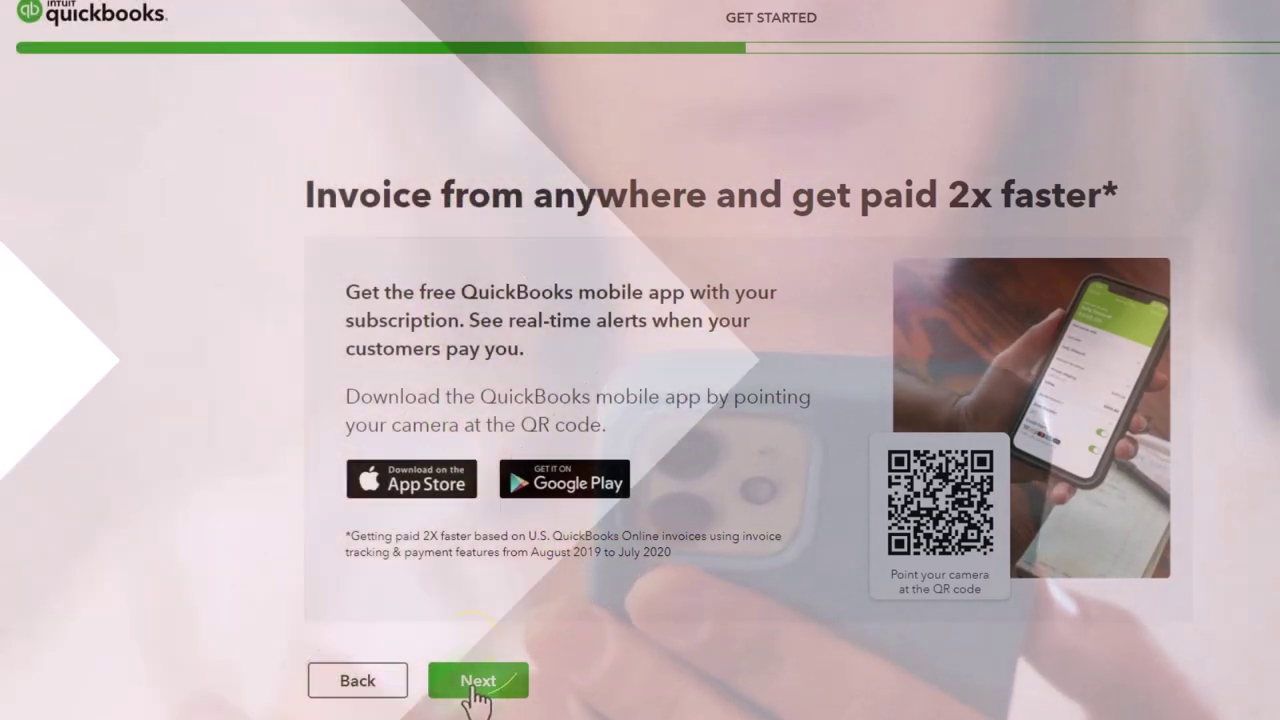
Step: Skip the 'Invoice from anywhere' mobile app offer to let QuickBooks finish building the setup
{"action": "left_click", "coordinate": [468, 686]}
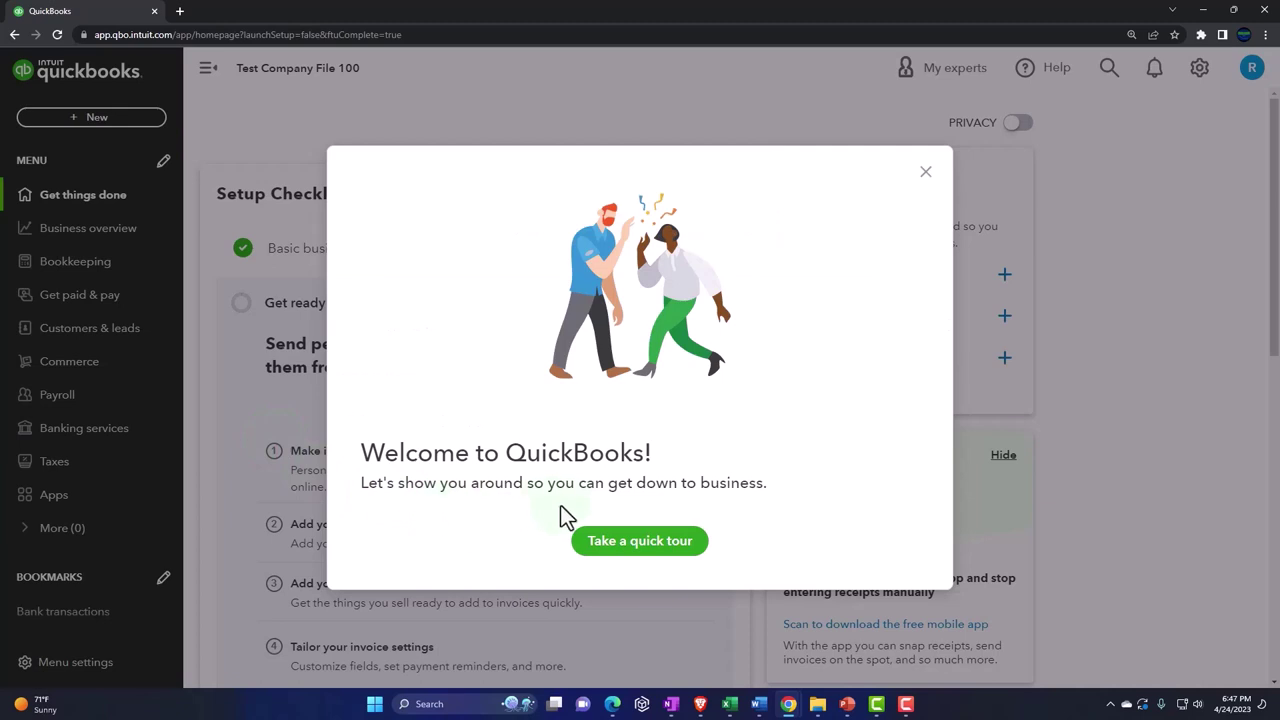
Step: Close the 'Welcome to QuickBooks!' tour prompt to reveal the Test Company File 100 dashboard
{"action": "left_click", "coordinate": [926, 173]}
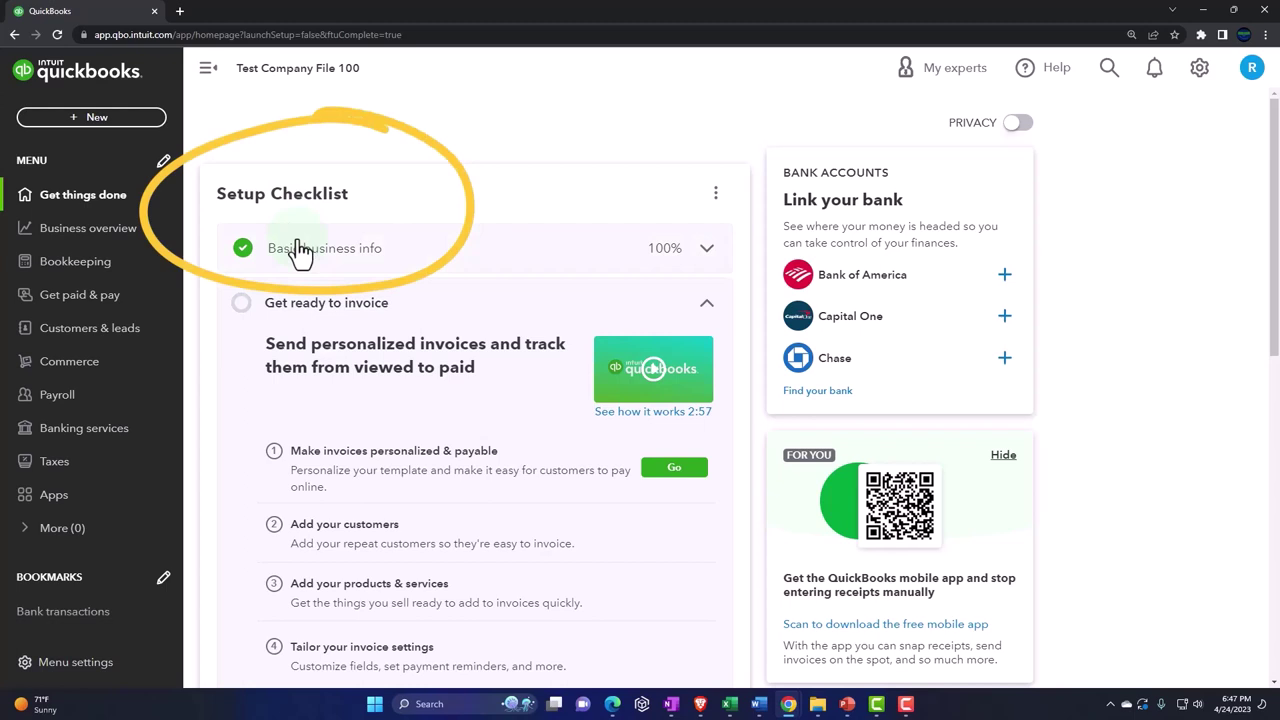
{"action": "scroll", "coordinate": [399, 386], "scroll_direction": "down", "scroll_amount": 2}
{"action": "scroll", "coordinate": [401, 392], "scroll_direction": "down", "scroll_amount": 1}
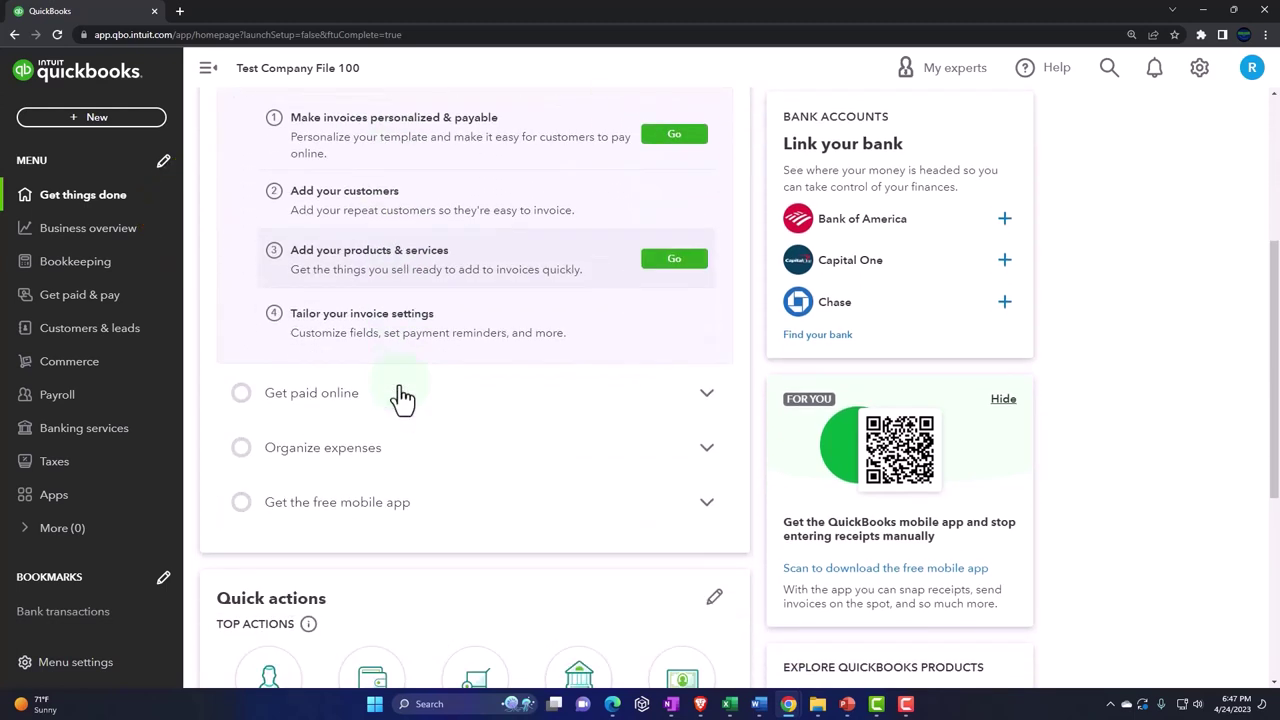
{"action": "scroll", "coordinate": [401, 397], "scroll_direction": "down", "scroll_amount": 1}
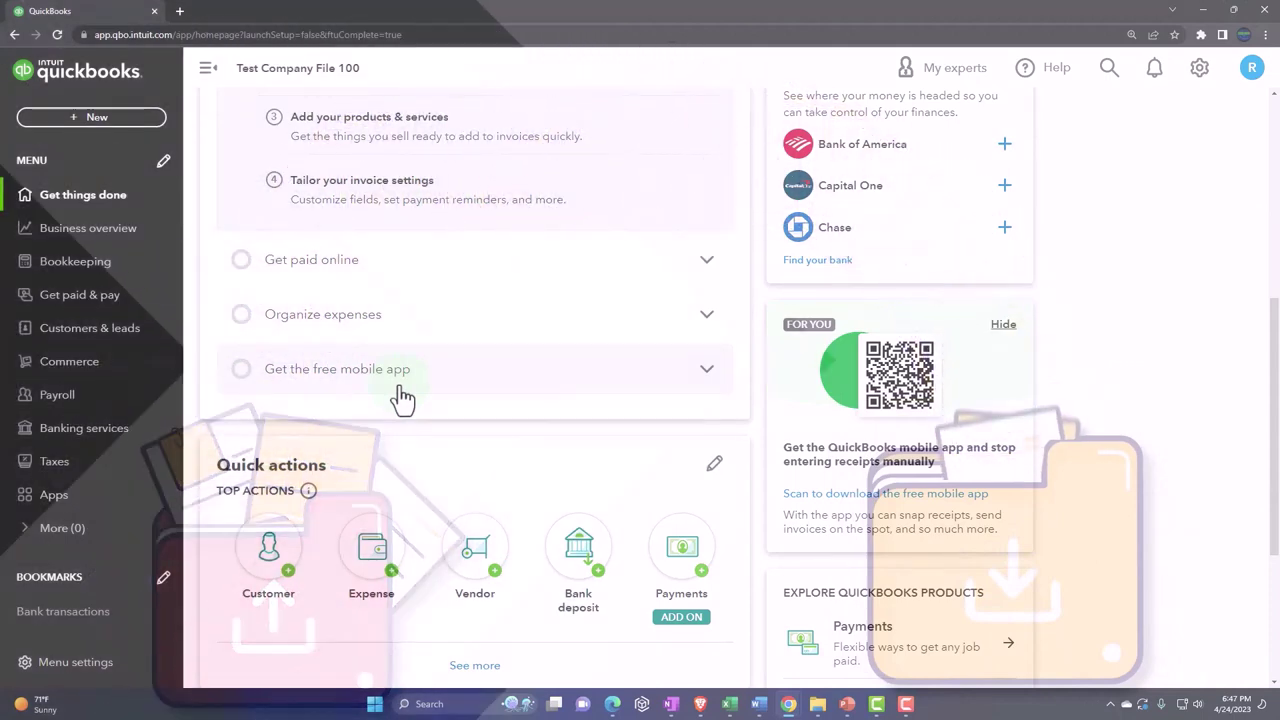
{"action": "scroll", "coordinate": [402, 397], "scroll_direction": "up", "scroll_amount": 3}
{"action": "scroll", "coordinate": [402, 397], "scroll_direction": "up", "scroll_amount": 1}
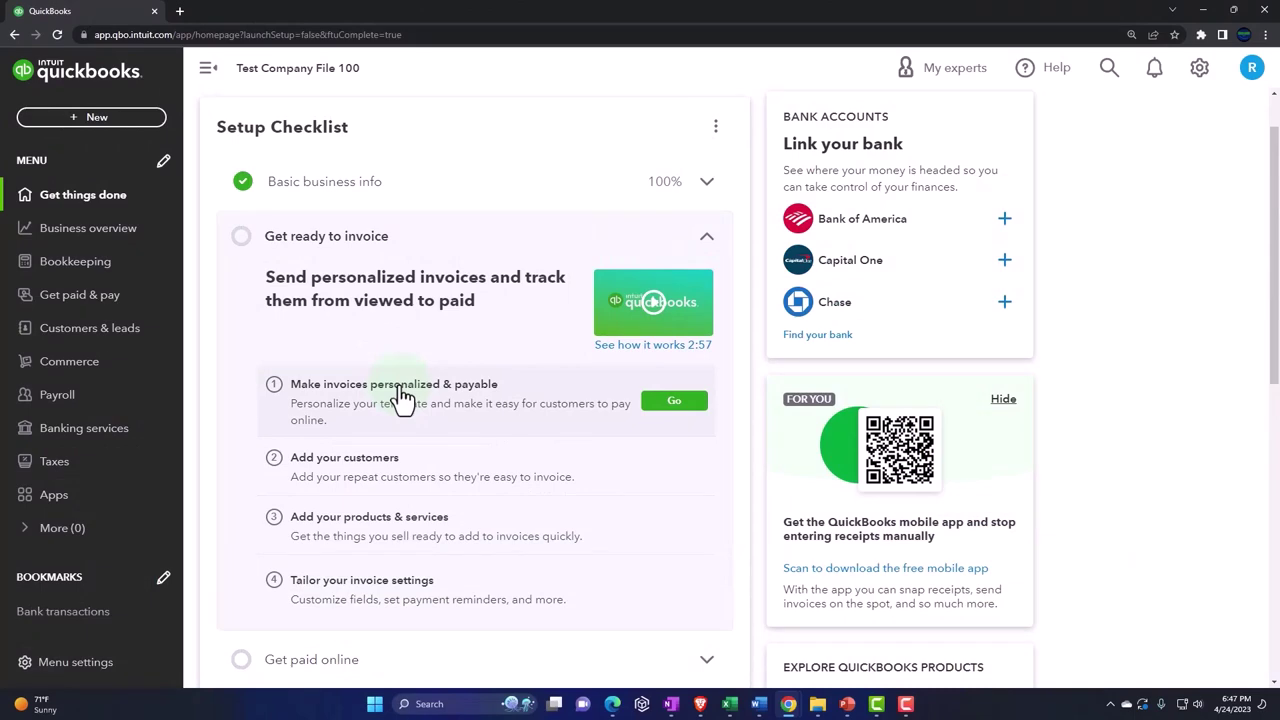
{"action": "left_click", "coordinate": [394, 378]}
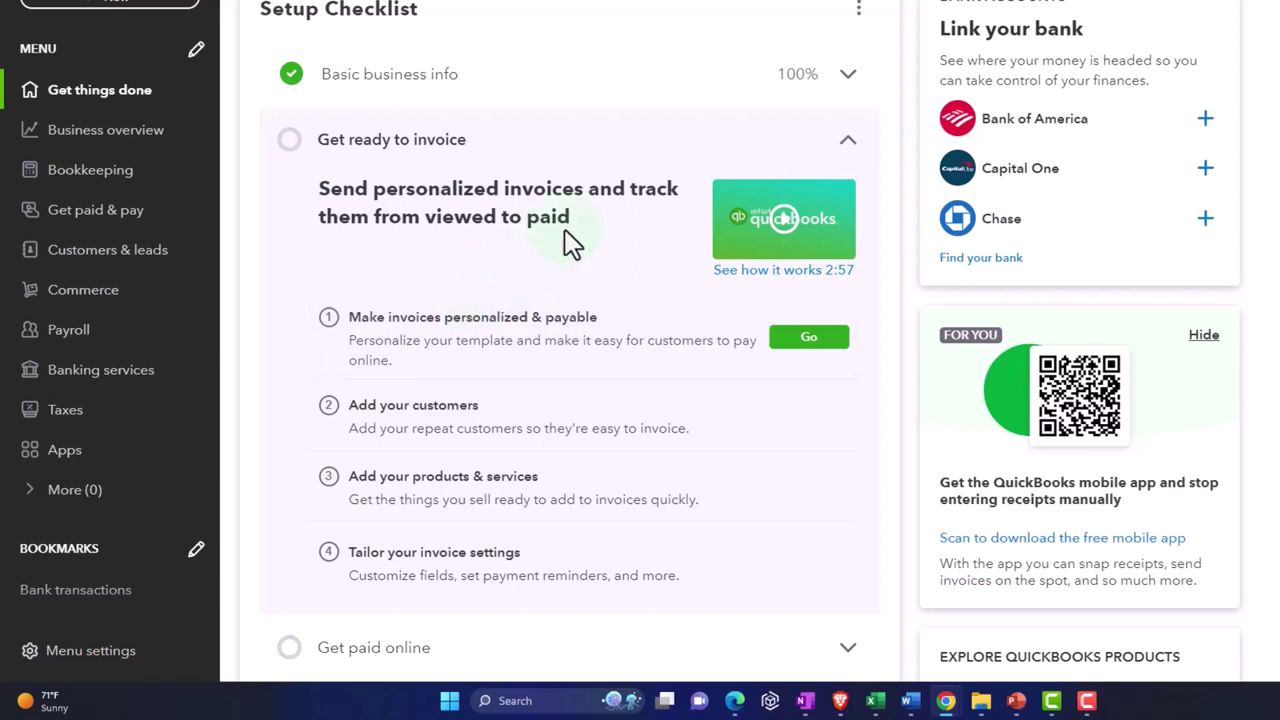
Step: Remove the Setup Checklist from the homepage via its options menu and confirm the closure
{"action": "left_click", "coordinate": [858, 8]}
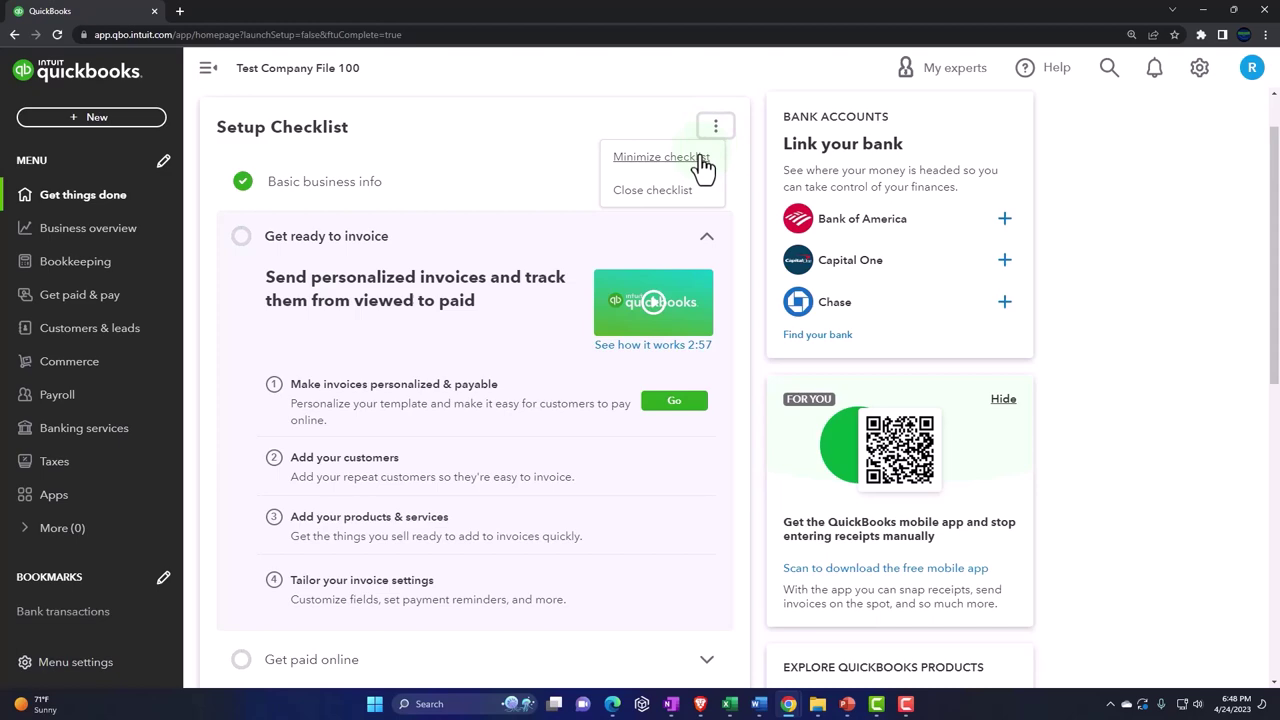
{"action": "left_click", "coordinate": [668, 190]}
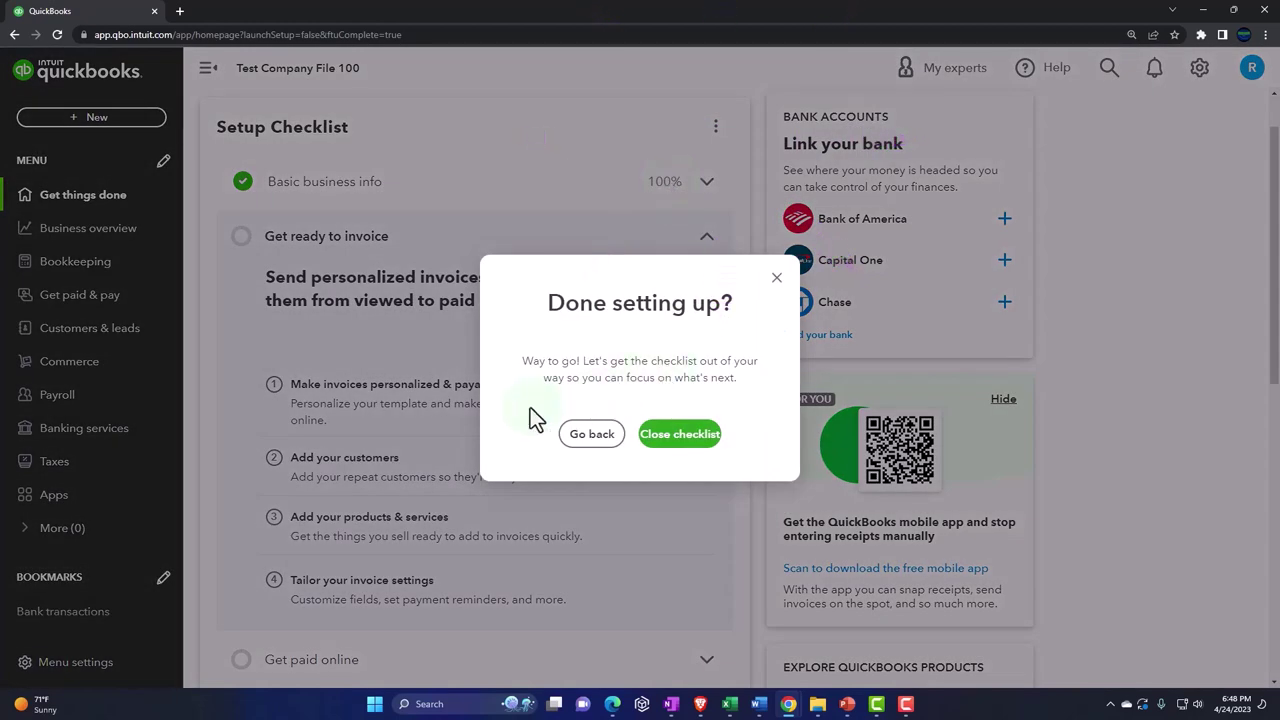
{"action": "left_click", "coordinate": [677, 440]}
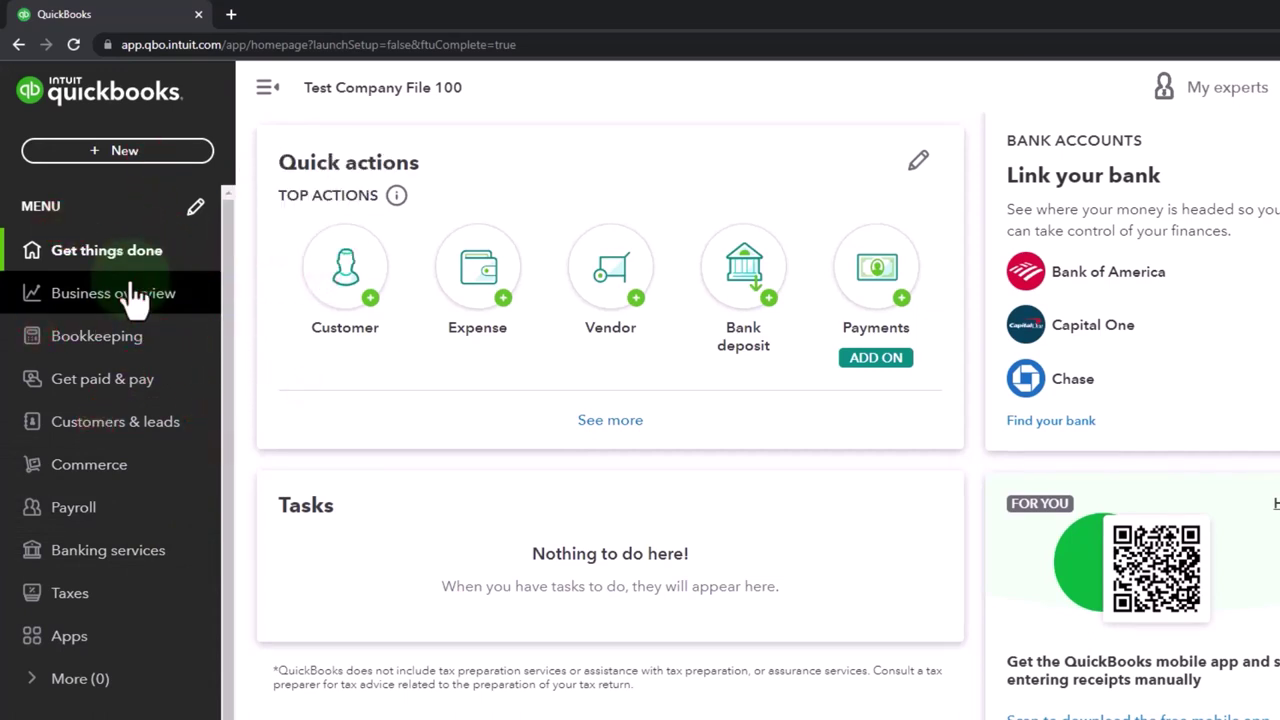
{"action": "left_click", "coordinate": [121, 162]}
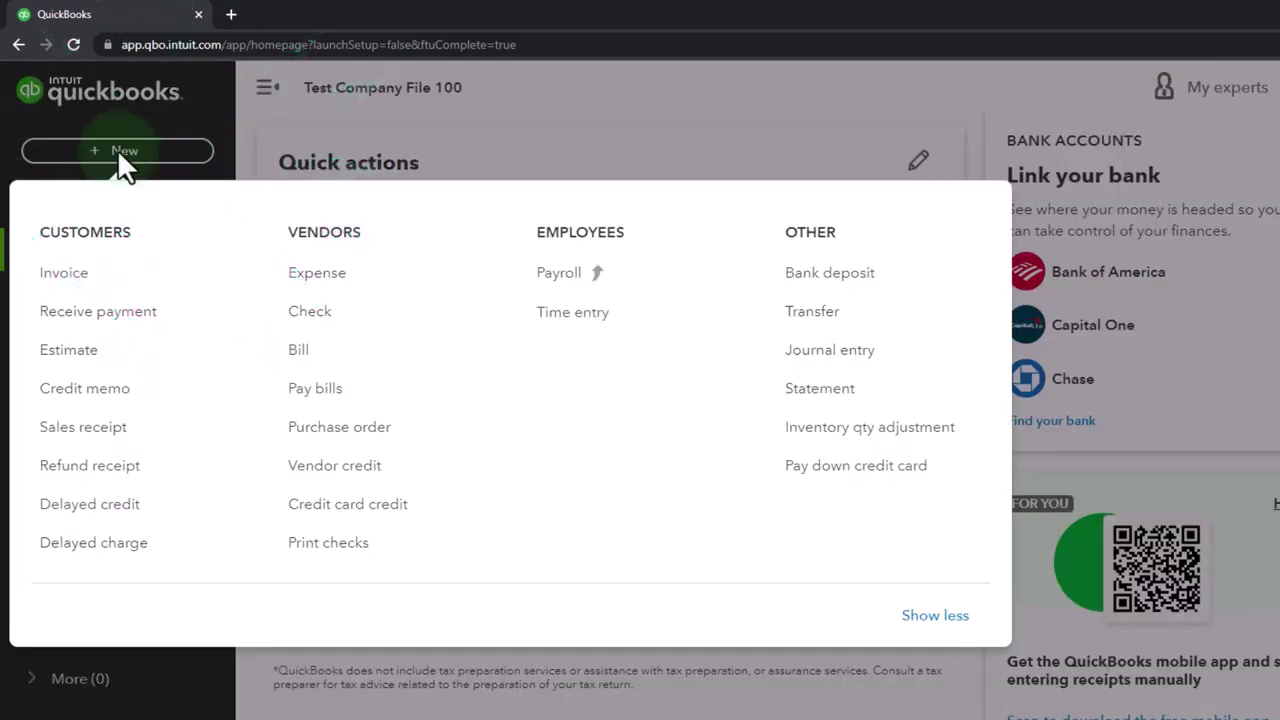
{"action": "left_click", "coordinate": [119, 153]}
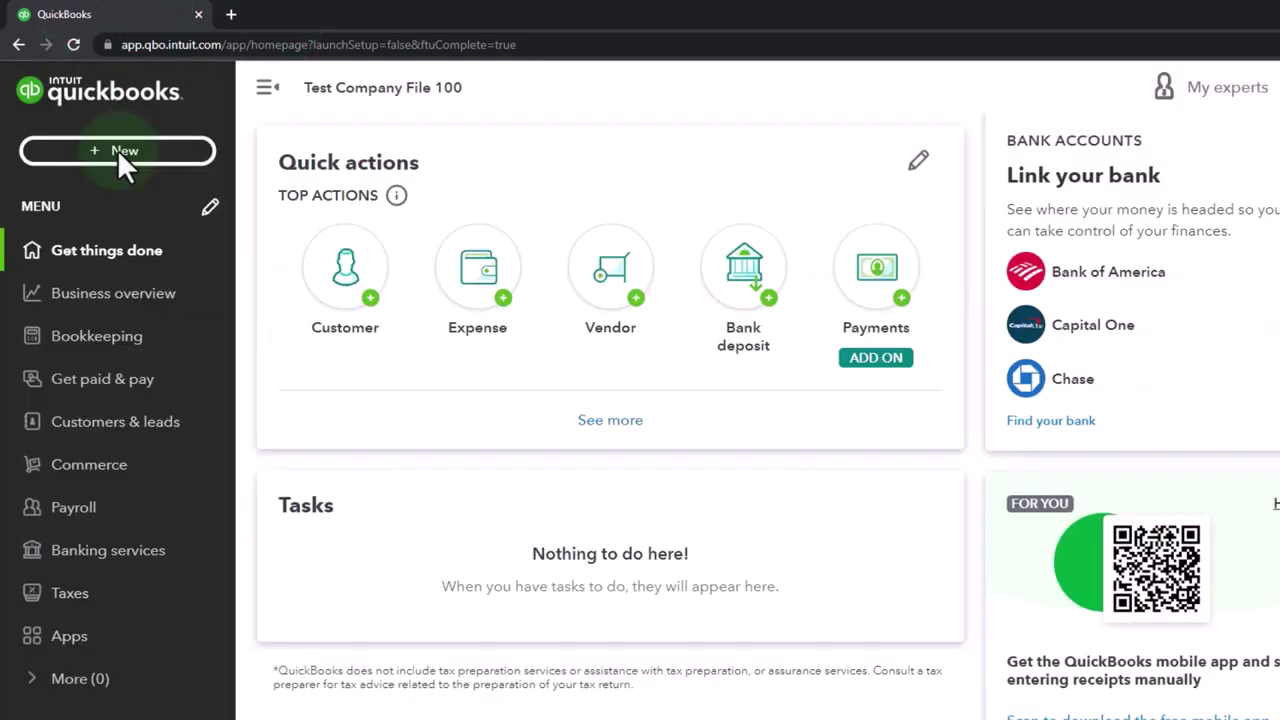
{"action": "left_click", "coordinate": [108, 340]}
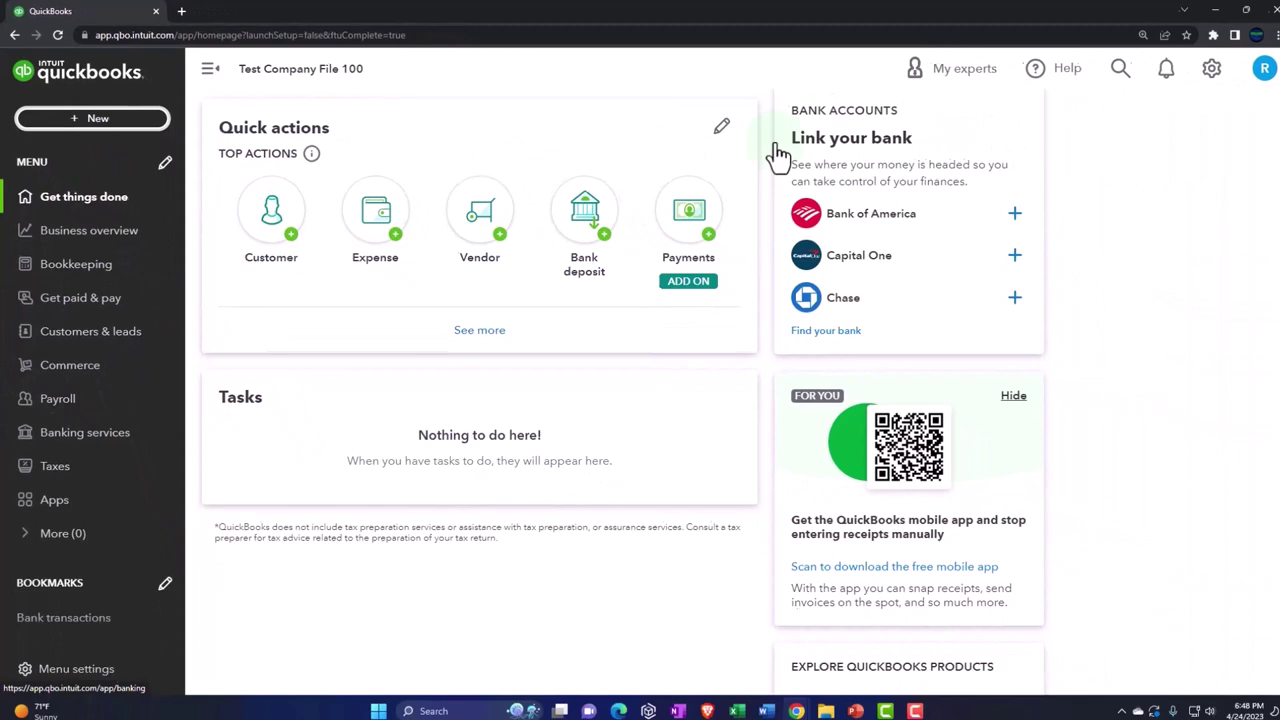
{"action": "left_click", "coordinate": [1199, 72]}
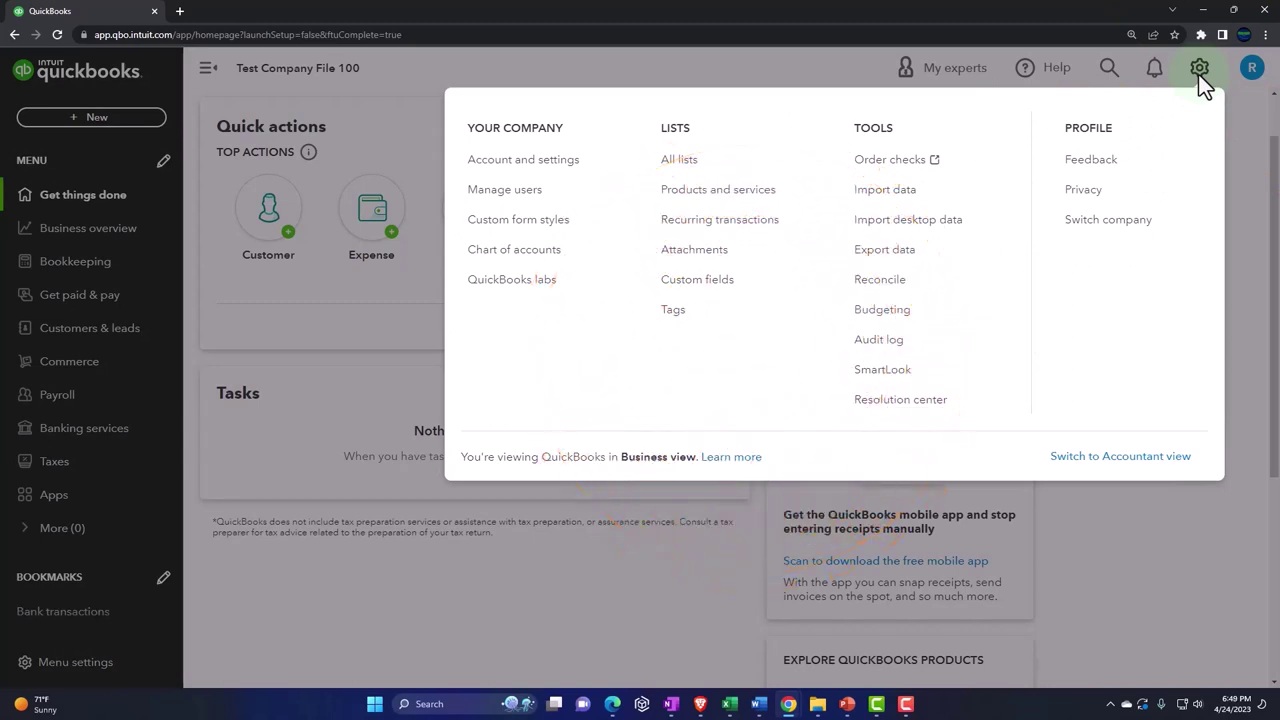
{"action": "left_click", "coordinate": [1200, 76]}
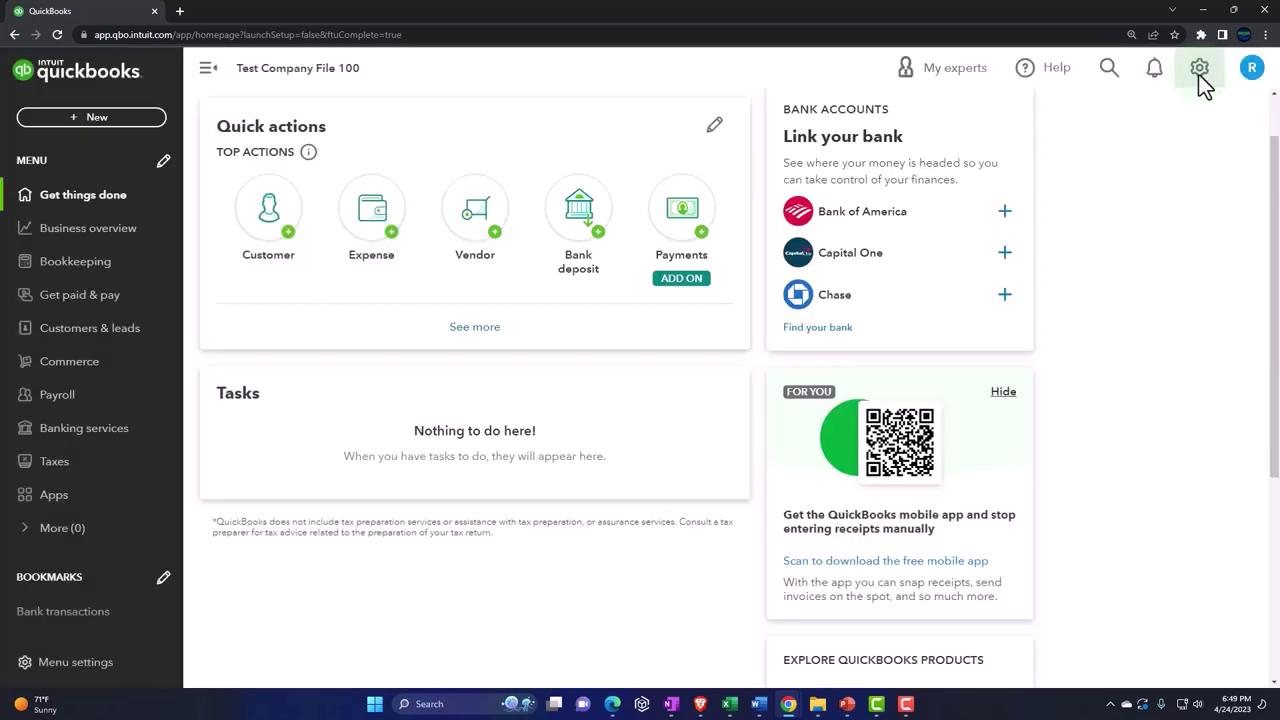